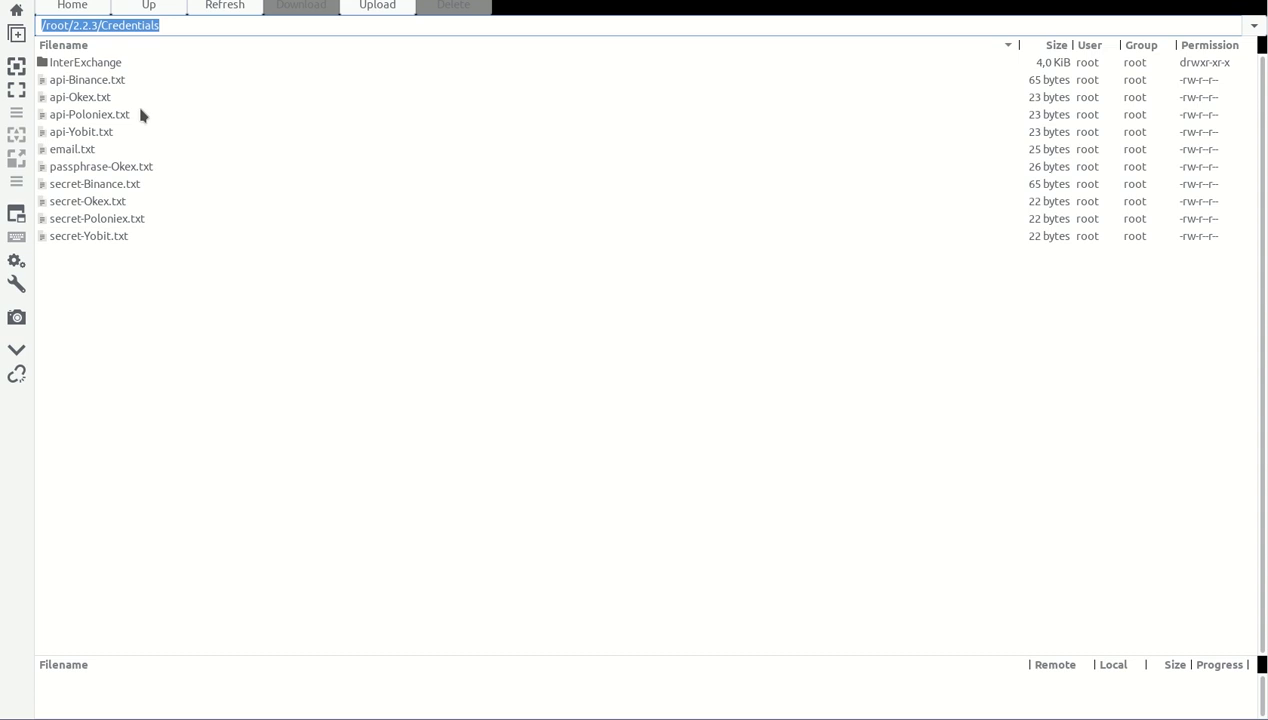
- Select email.txt in the Credentials folder and switch through the open windows to the ARBI Bot dashboard
click(80, 149)
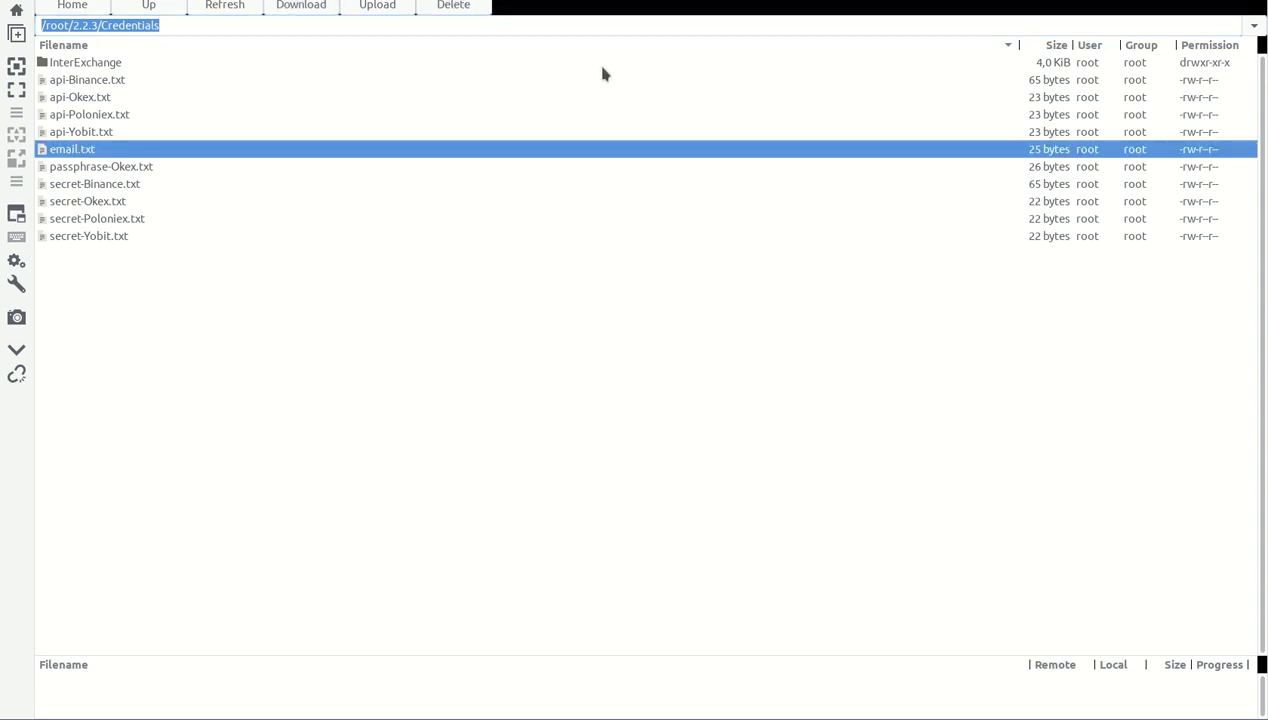
key(alt+Tab)
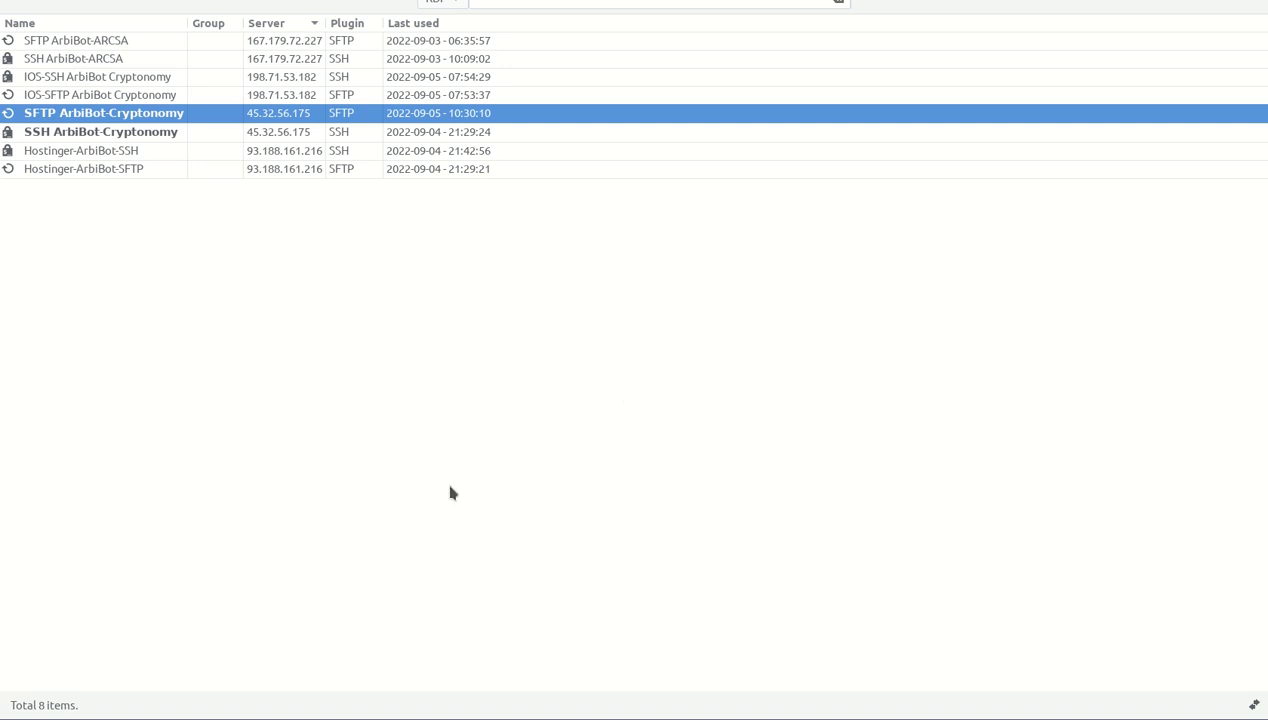
key(alt+Tab)
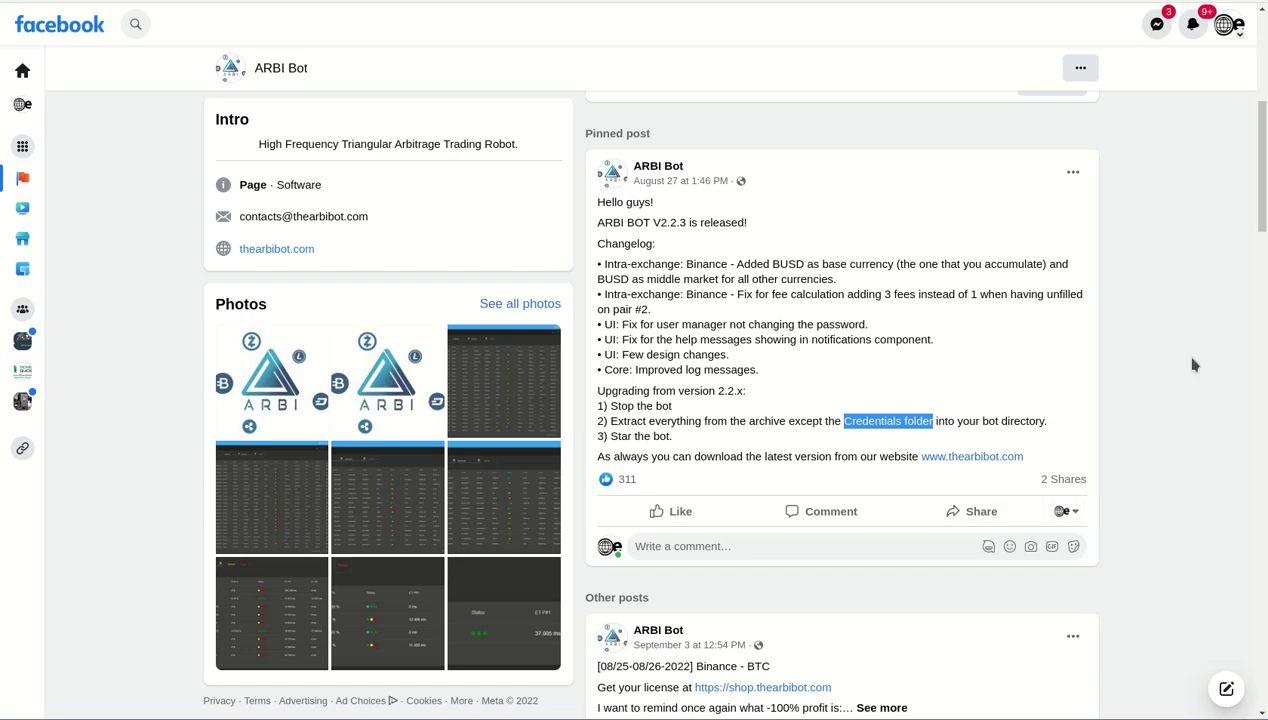
key(alt+Tab)
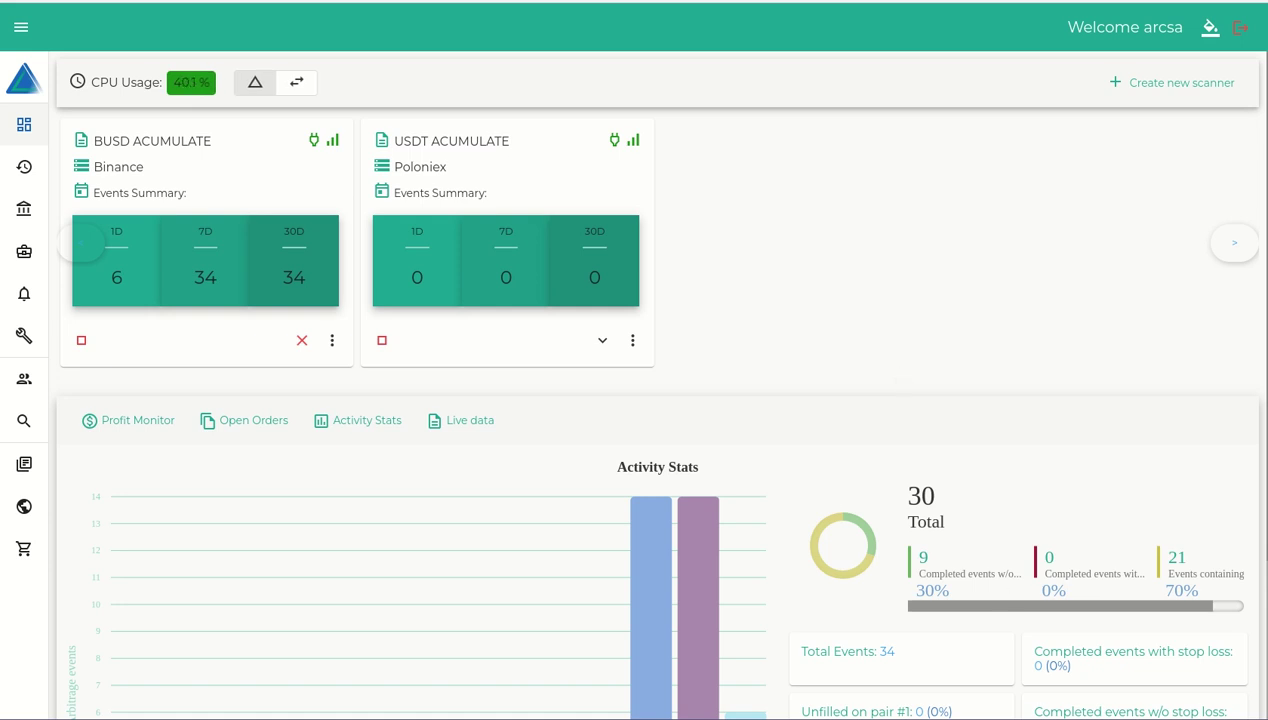
click(1128, 718)
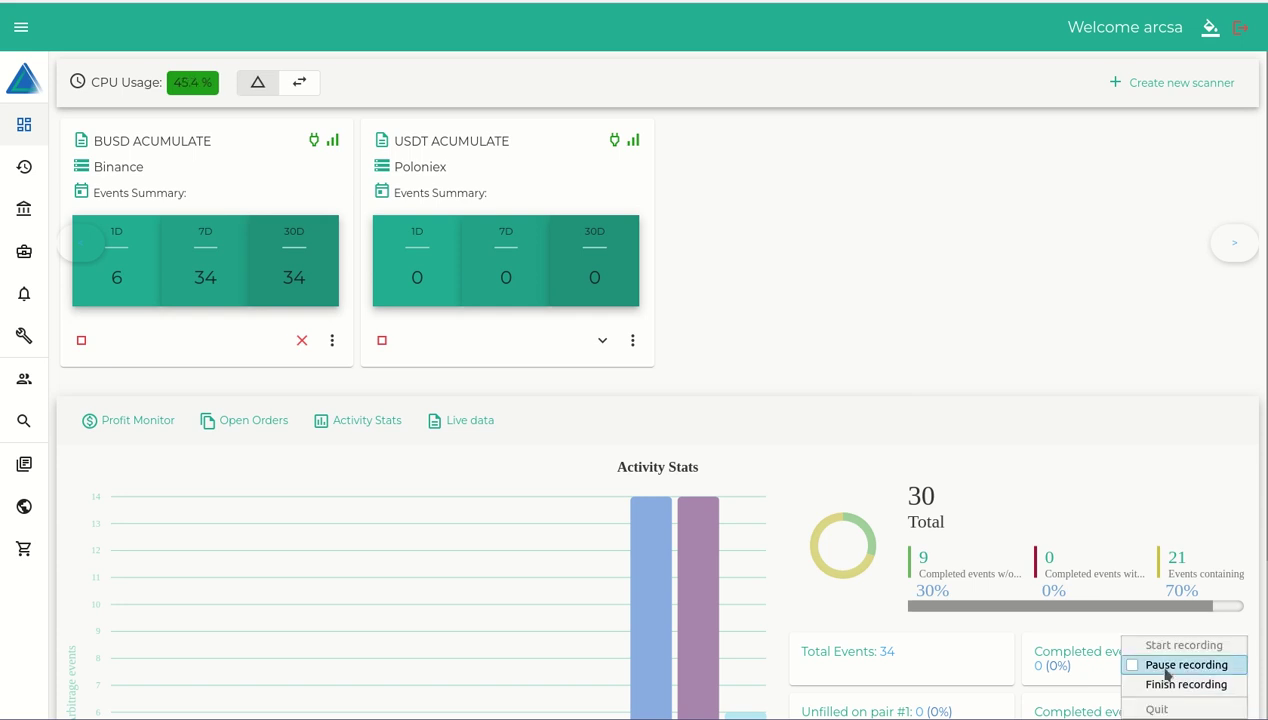
click(1150, 665)
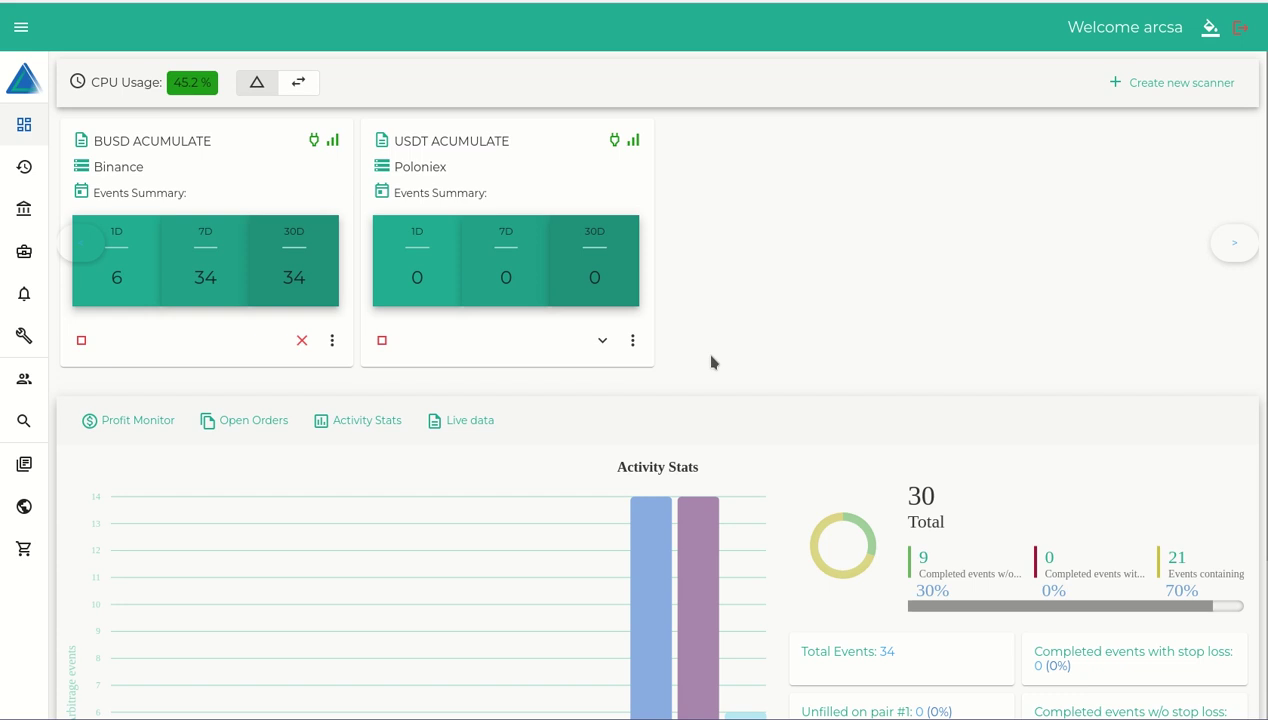
click(330, 342)
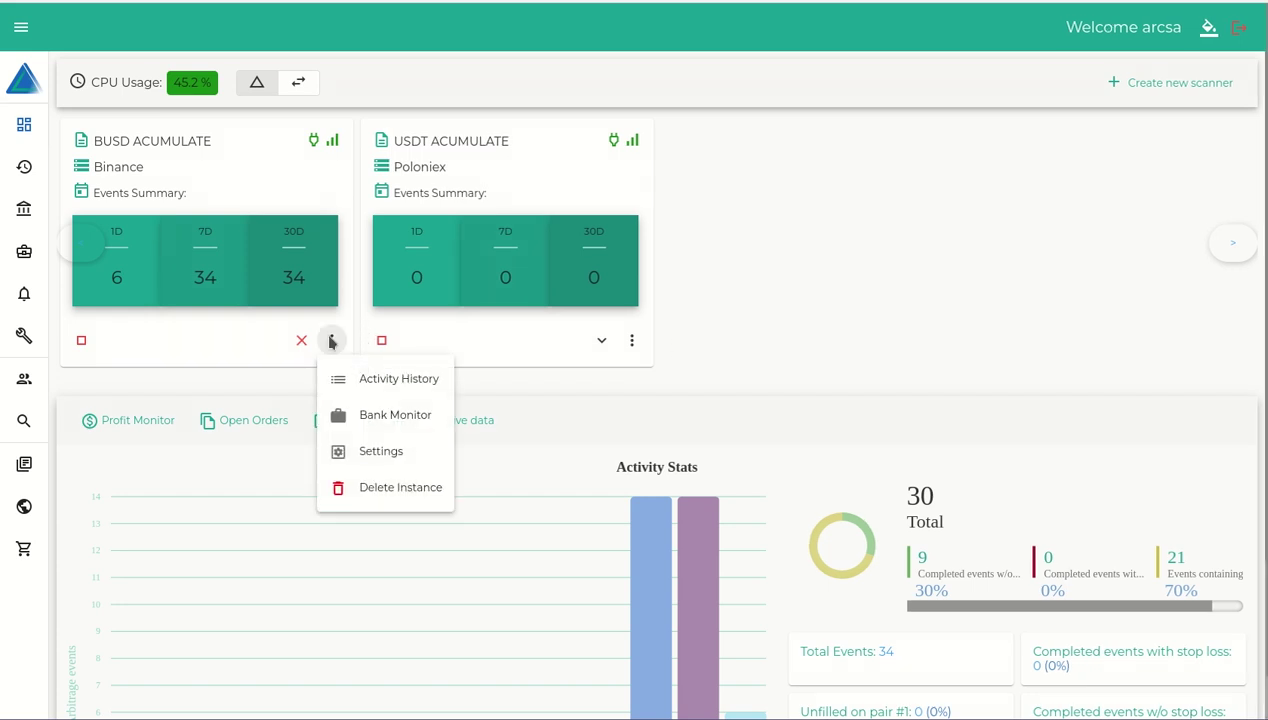
click(401, 460)
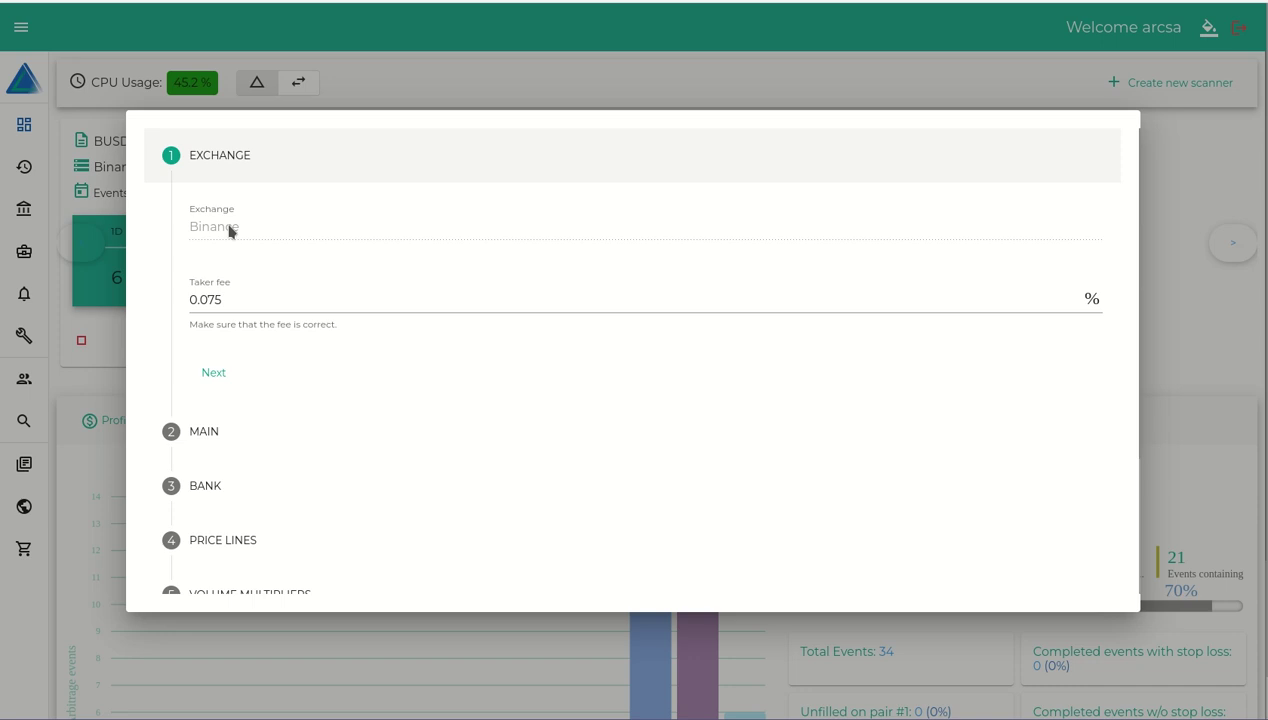
key(Escape)
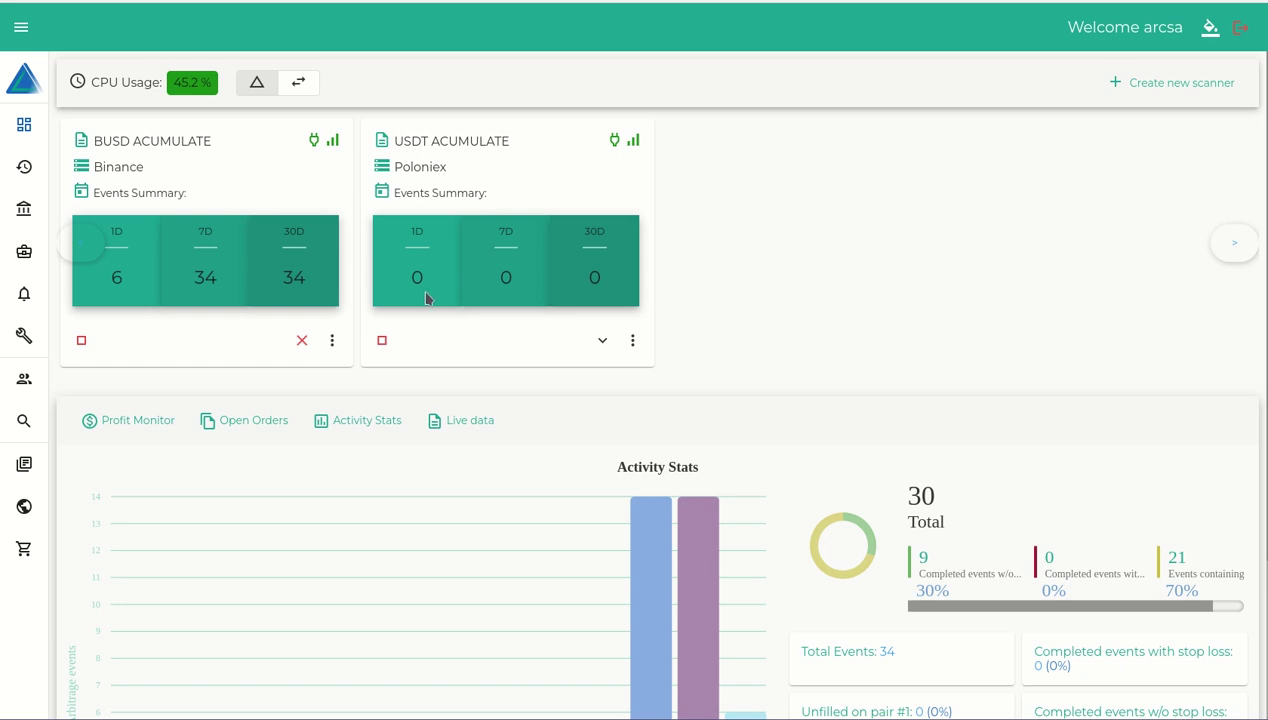
- Open the BUSD ACUMULATE scanner's settings and review the taker fee, base currency and other main parameters
click(332, 340)
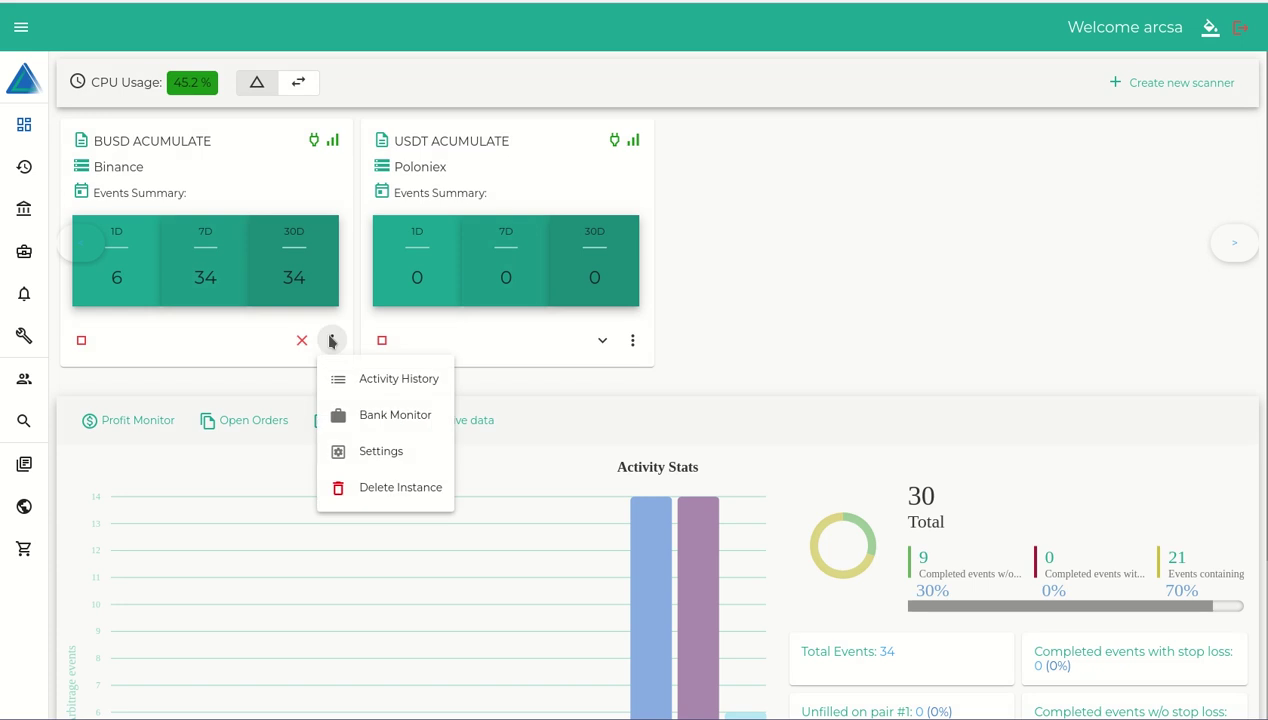
click(377, 452)
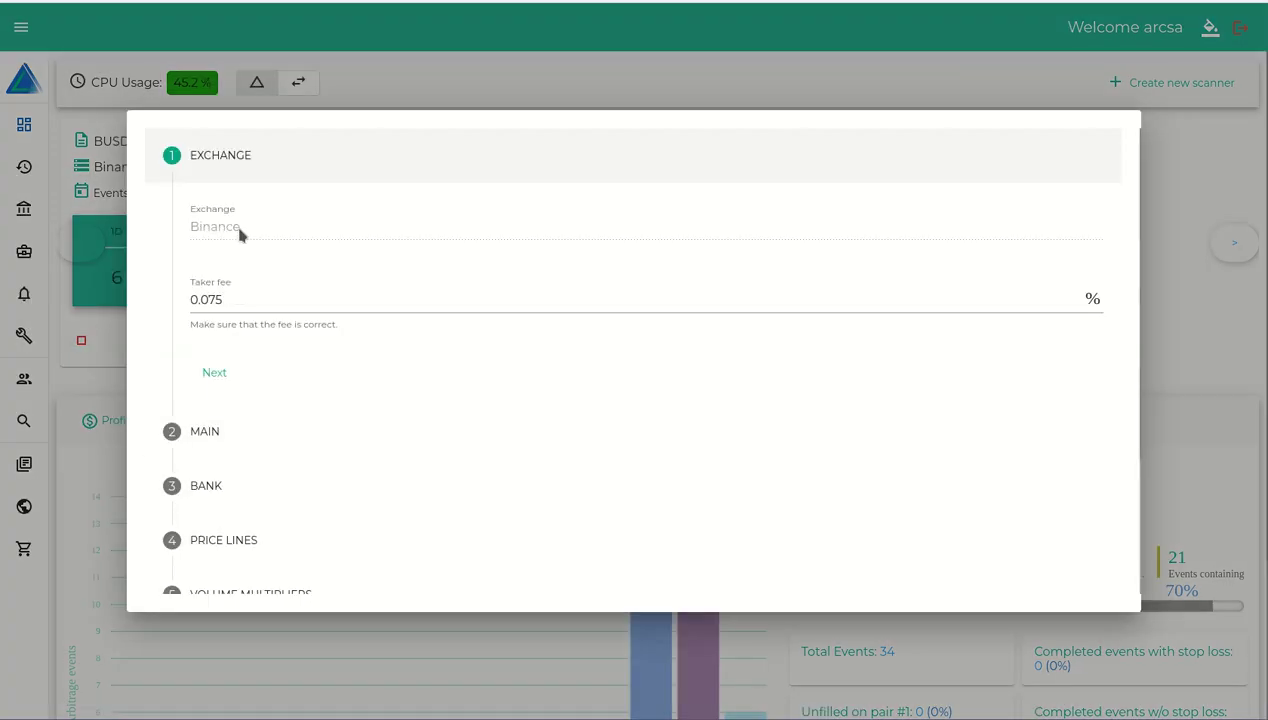
drag(234, 299, 172, 304)
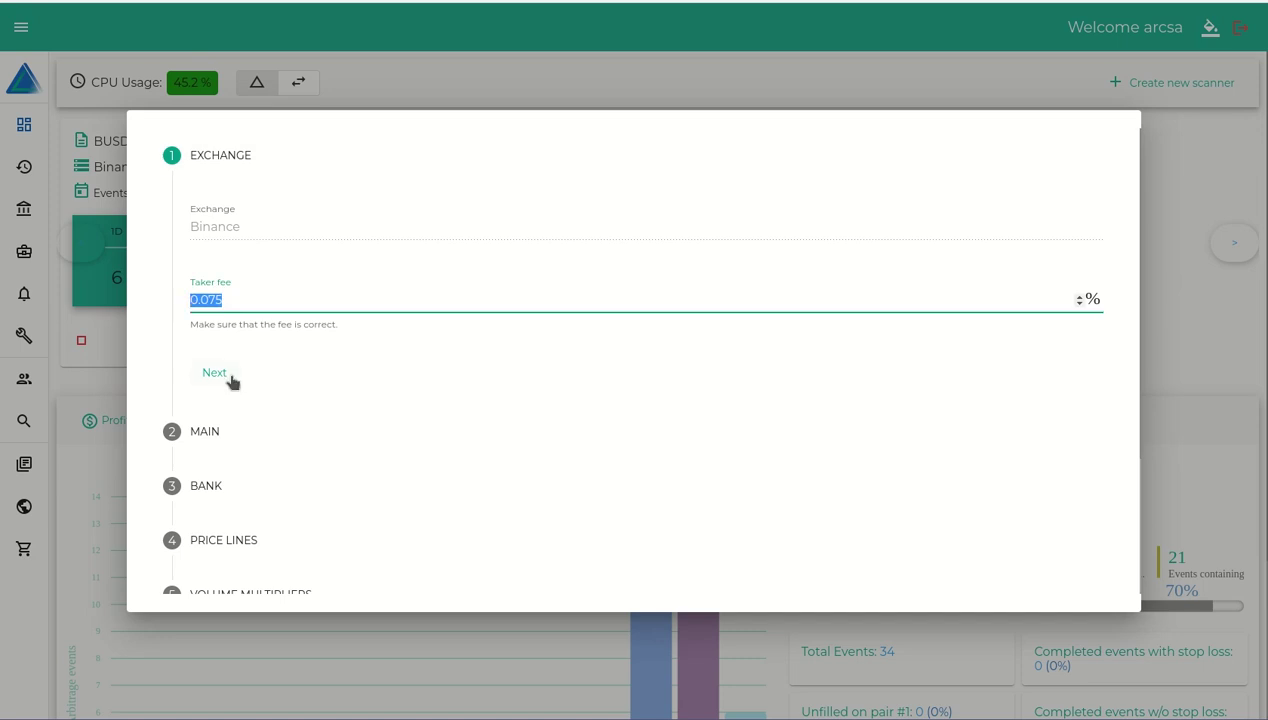
click(230, 374)
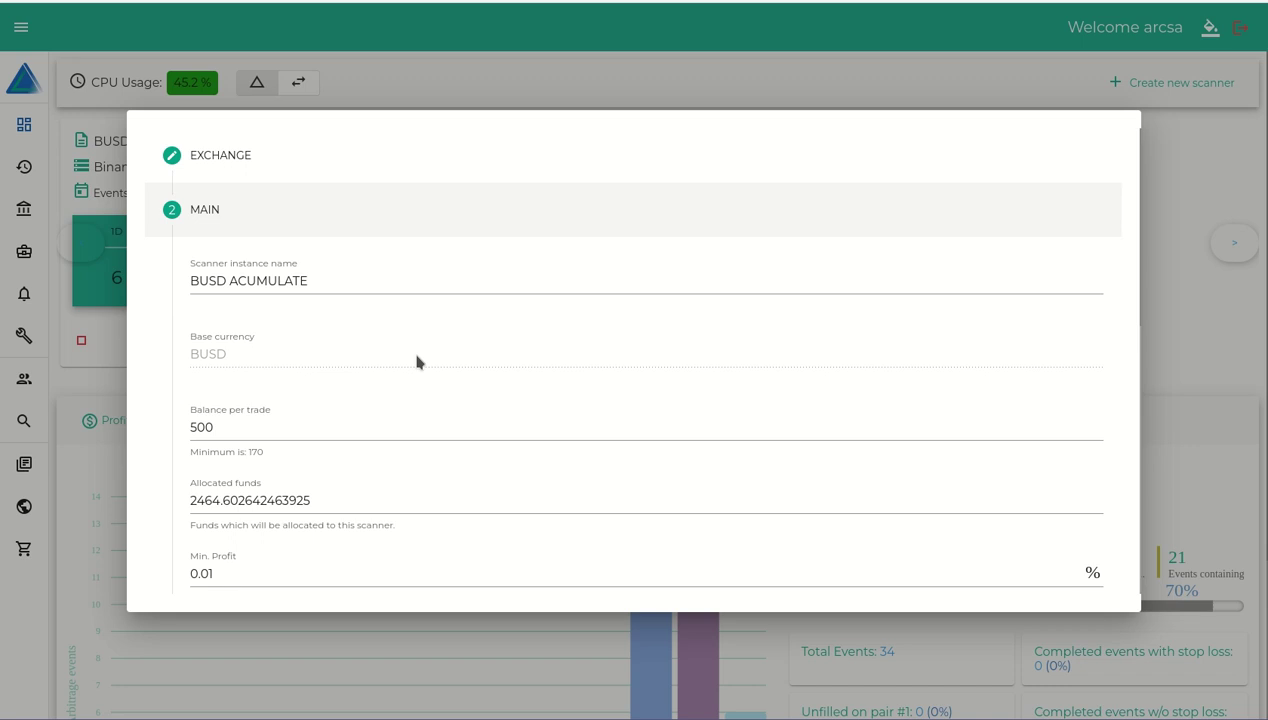
scroll(418, 362, down, 2)
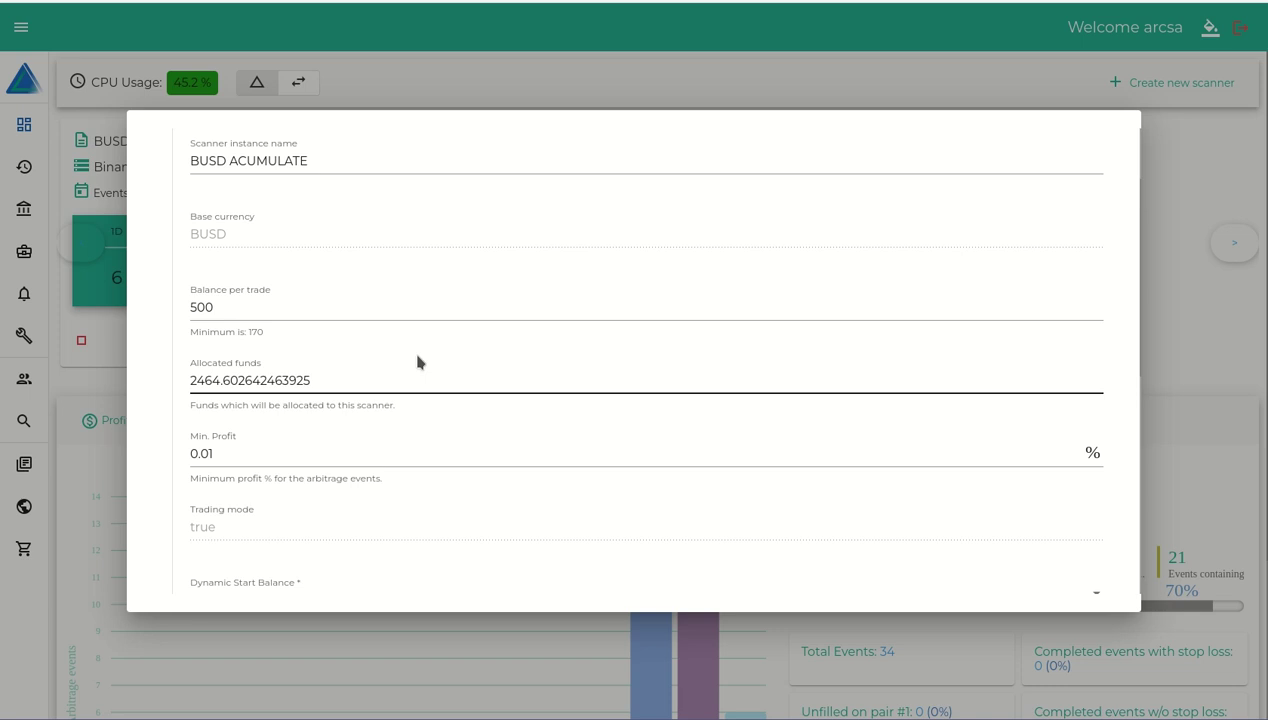
drag(244, 234, 193, 244)
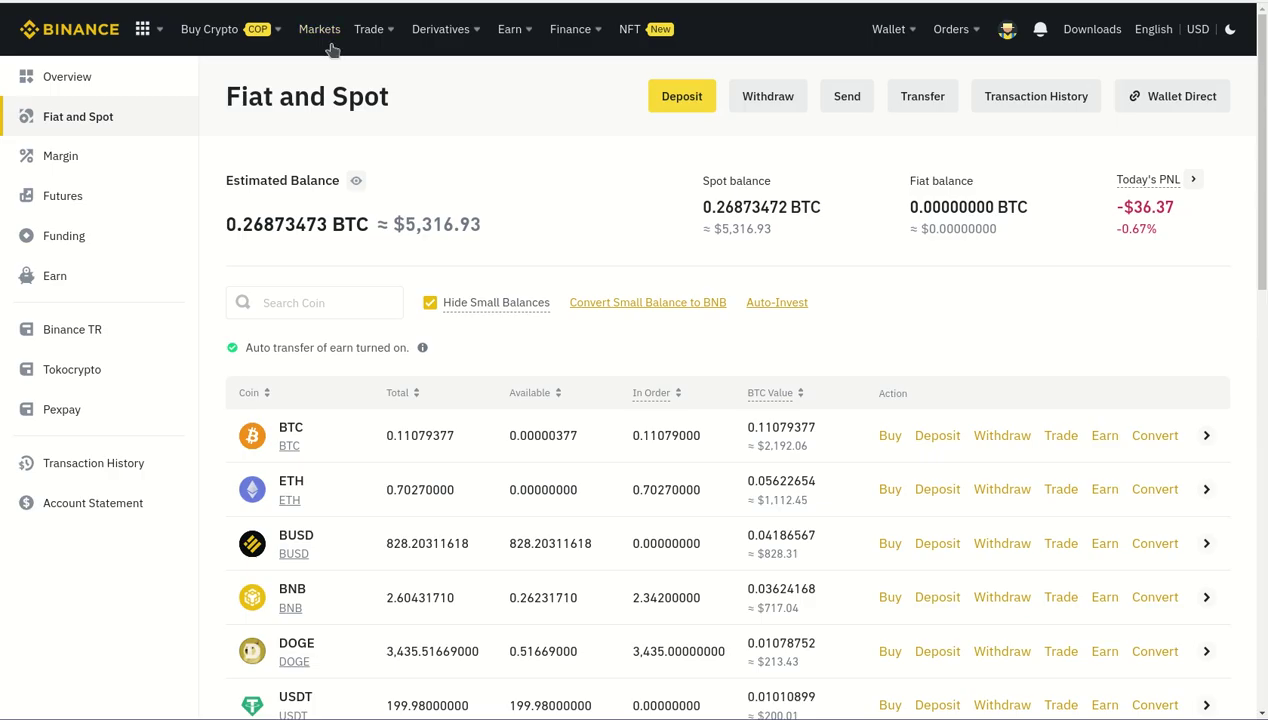
- Switch to Binance, open the Markets page and compare the spot pairs quoted in USDT and BUSD
mouse_move(369, 30)
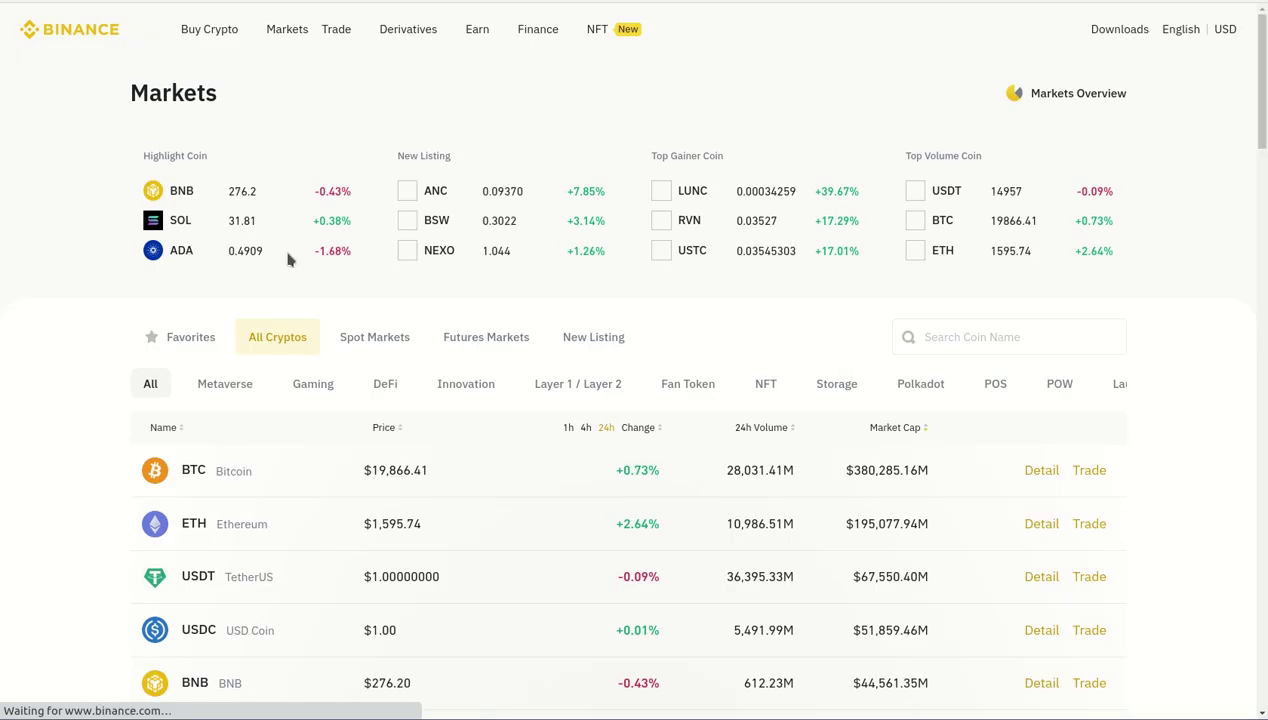
scroll(84, 232, down, 2)
scroll(84, 232, down, 1)
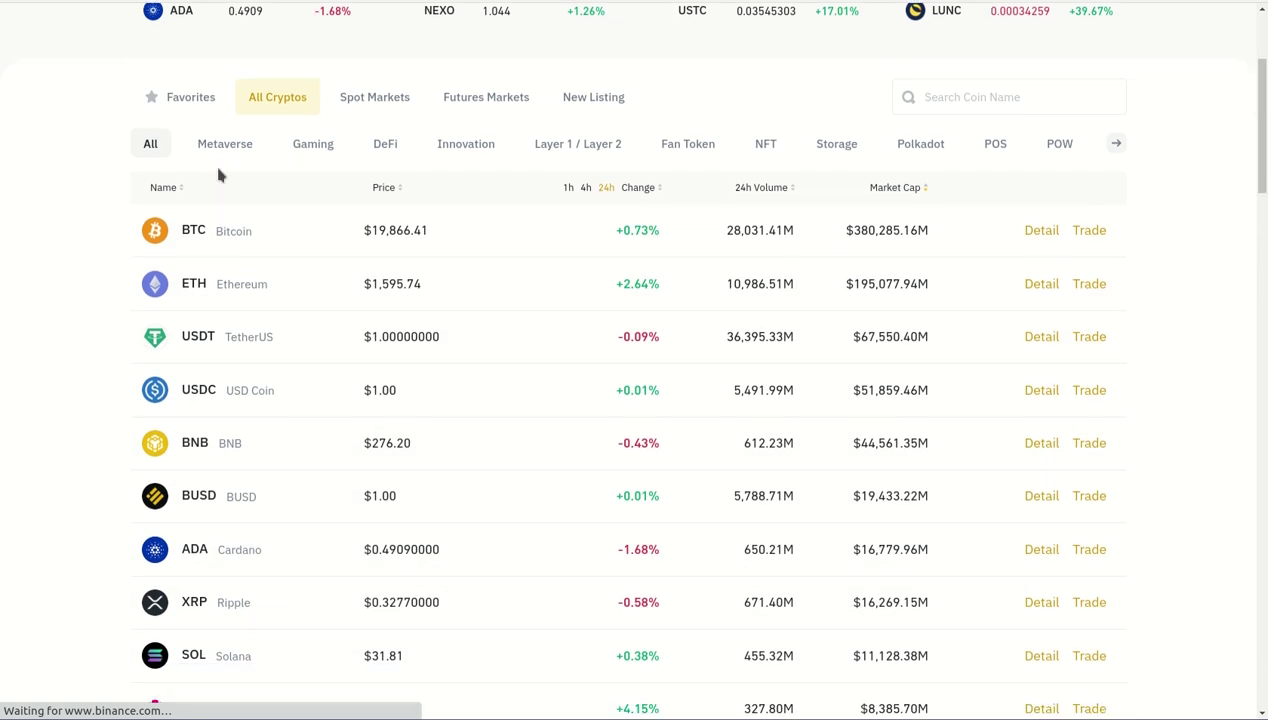
click(397, 96)
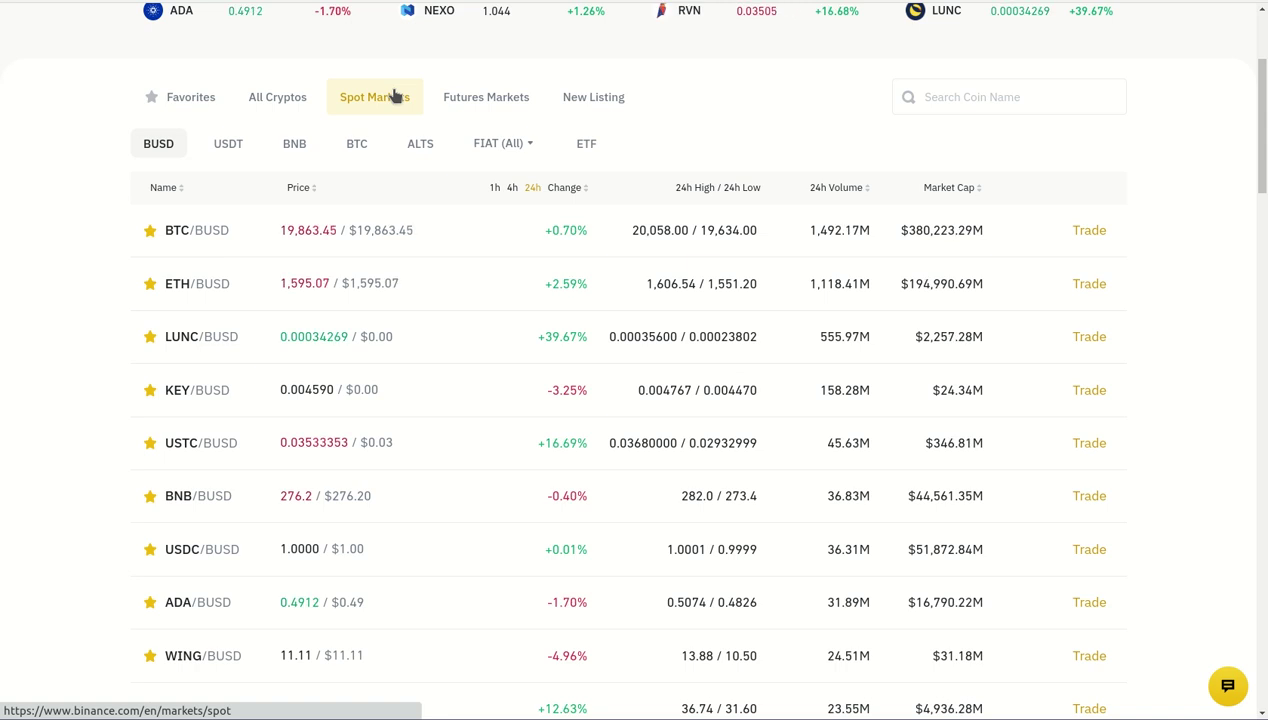
click(226, 146)
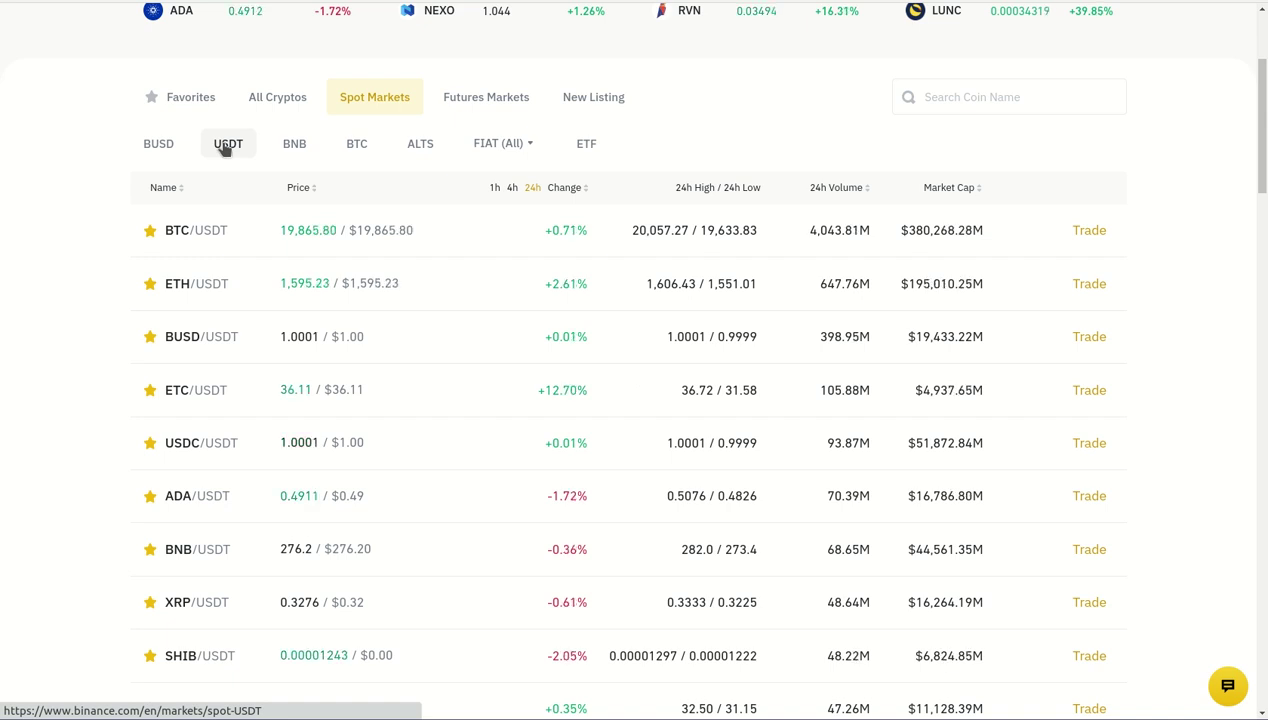
click(158, 144)
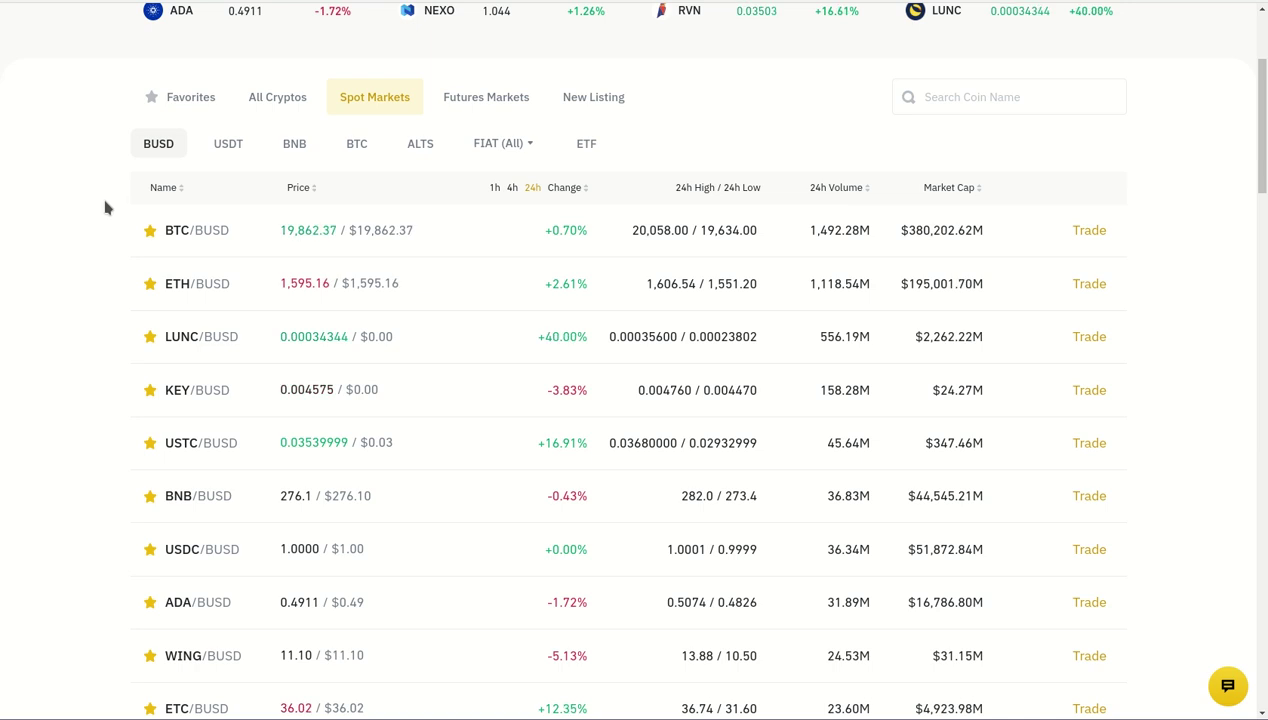
- Sort the BUSD spot pairs by 24h volume from highest to lowest
scroll(106, 207, down, 1)
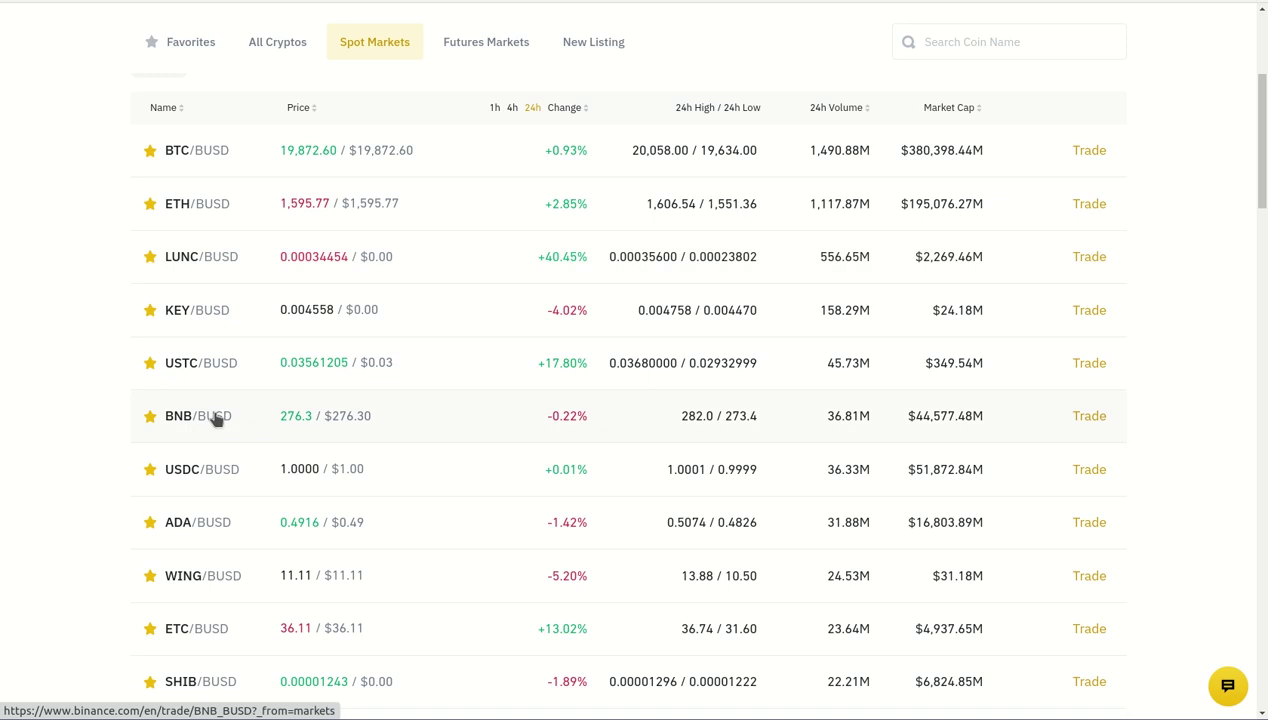
scroll(242, 395, down, 1)
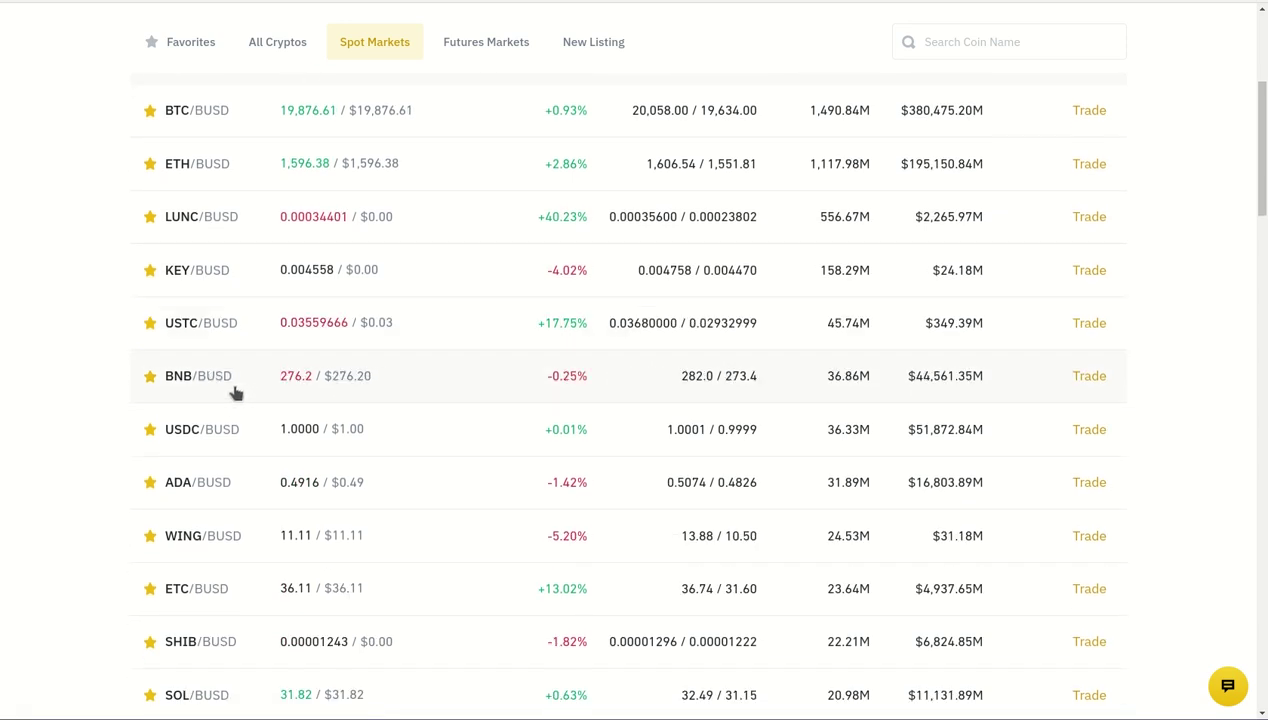
scroll(476, 383, up, 3)
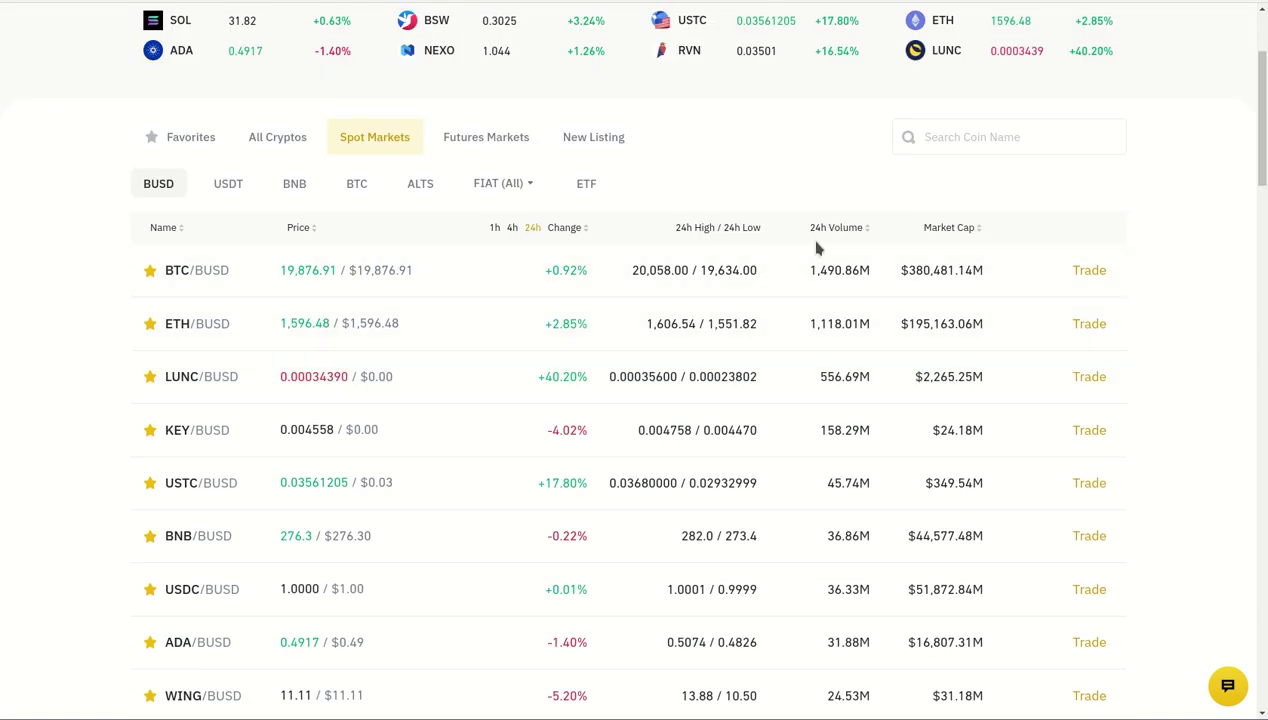
click(832, 227)
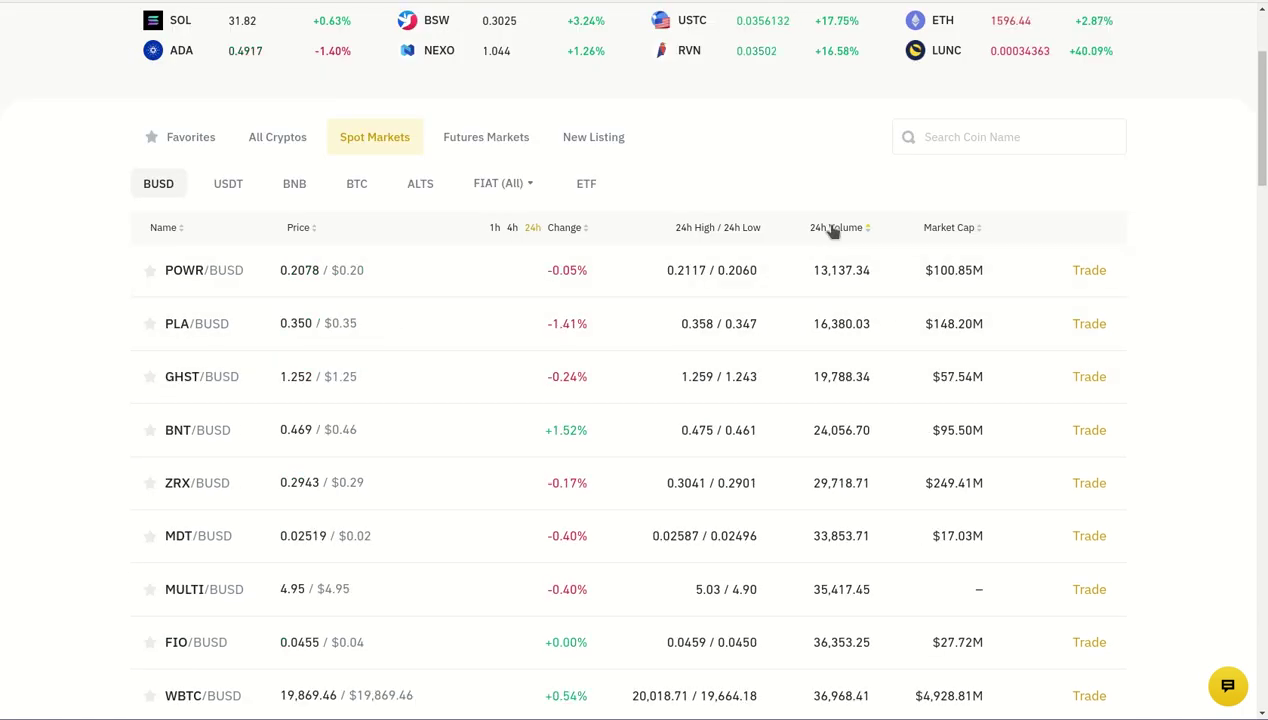
click(833, 227)
- Capture the BUSD pair list, outline its 24h volume and name columns with red rectangles, and discard the capture
scroll(59, 267, down, 1)
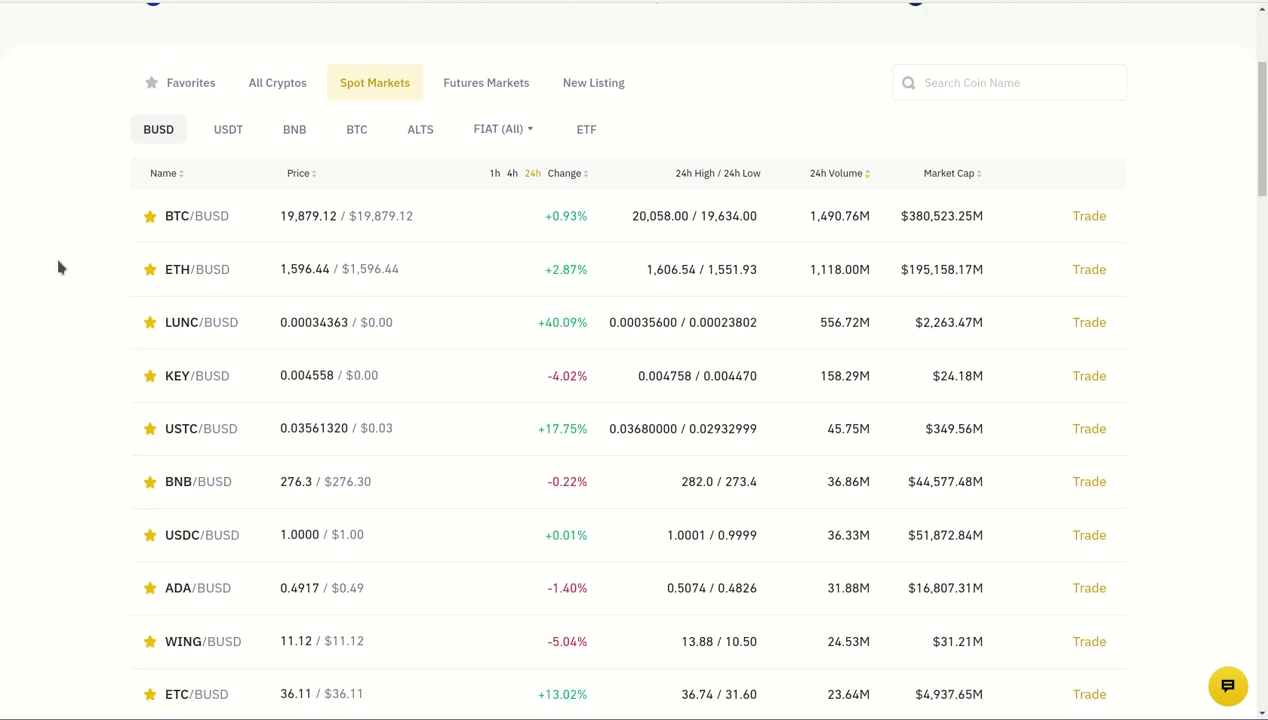
scroll(80, 287, down, 3)
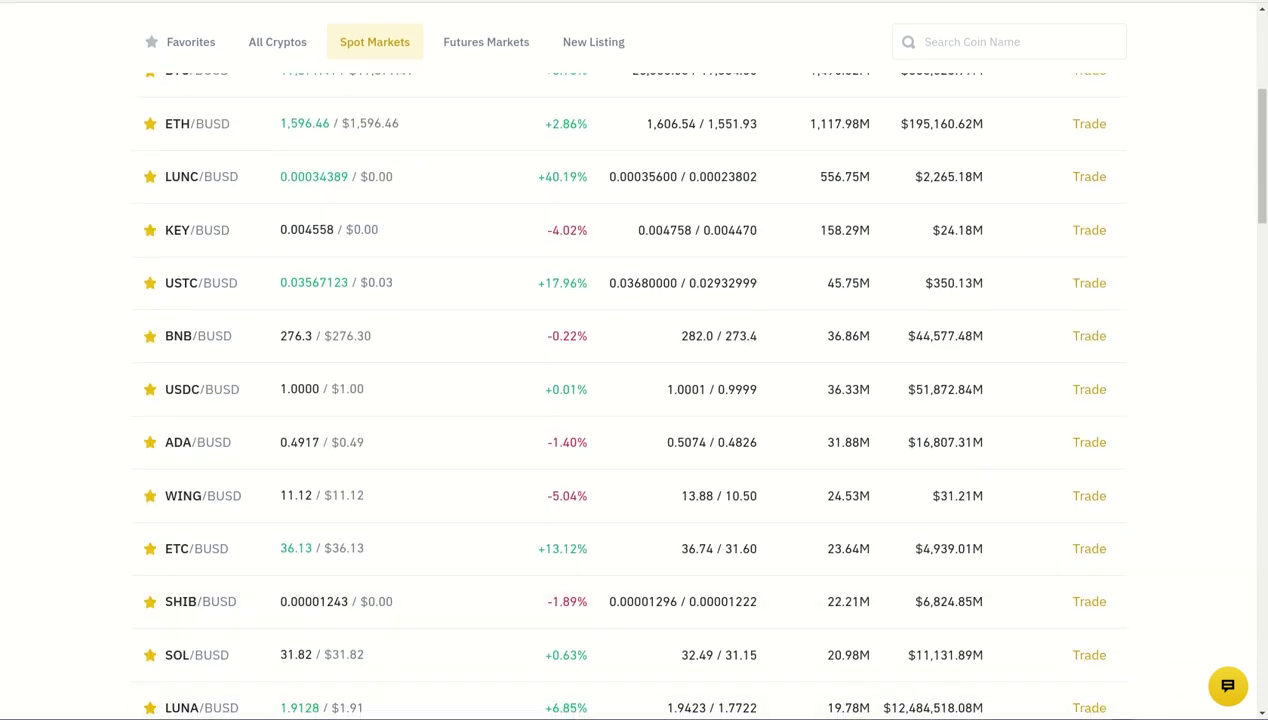
click(1177, 592)
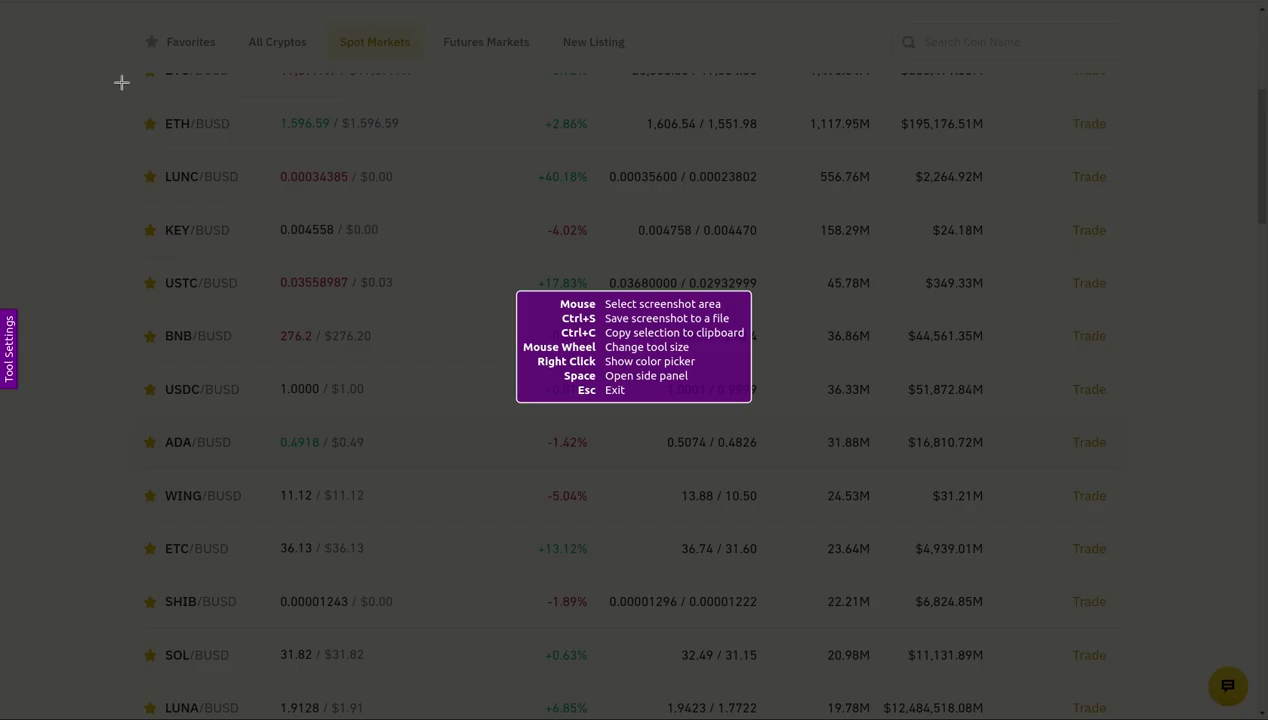
drag(127, 61, 1018, 718)
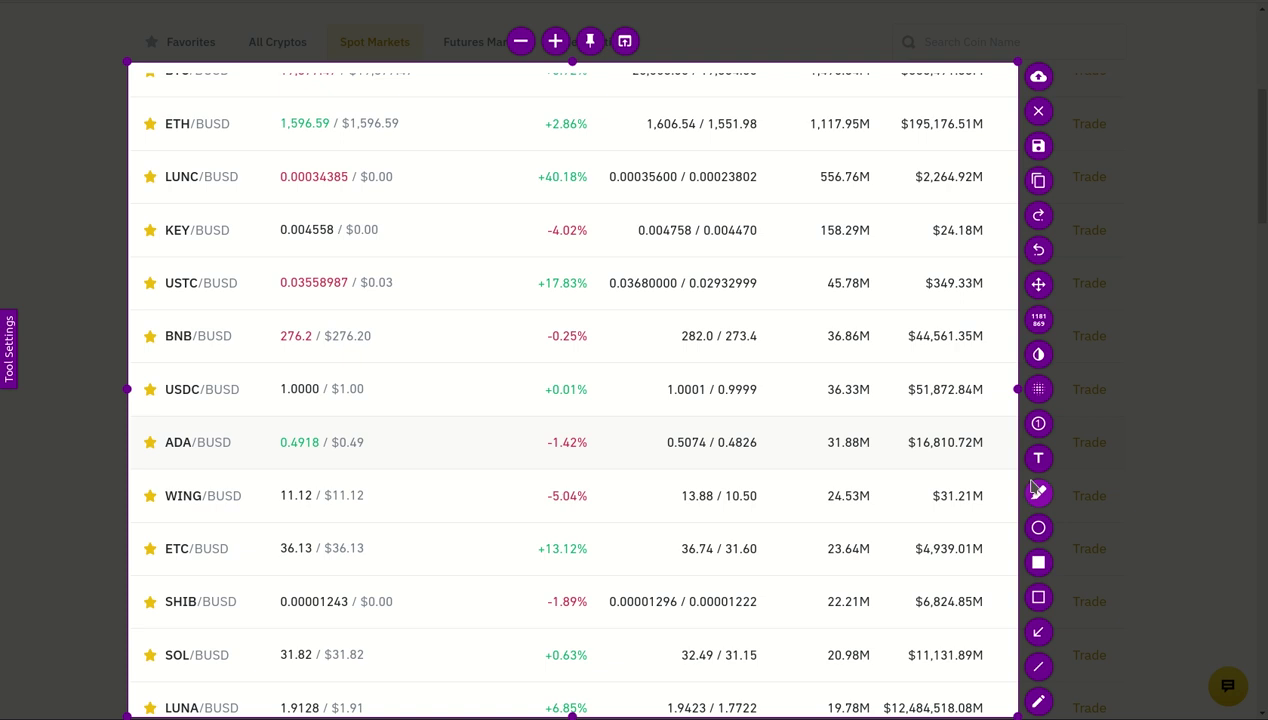
click(1038, 600)
mouse_move(800, 68)
mouse_down()
mouse_move(823, 605)
mouse_move(883, 718)
mouse_up()
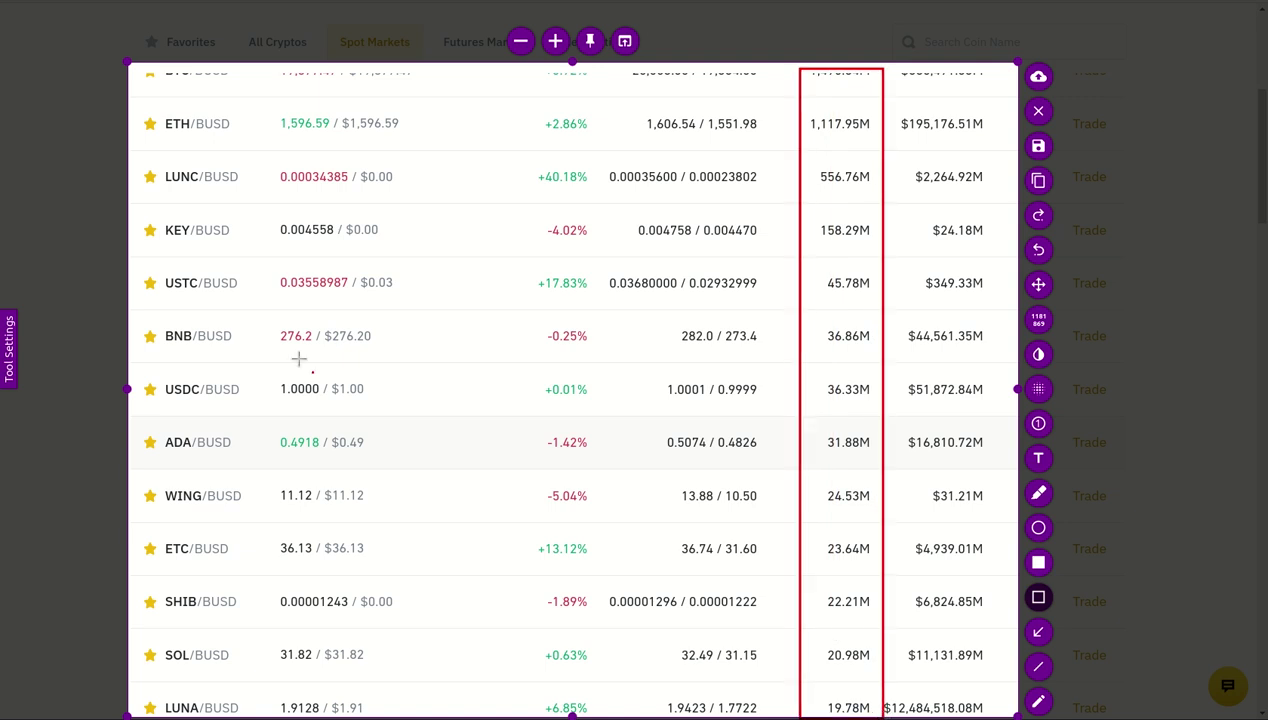
mouse_move(139, 68)
mouse_down()
mouse_move(146, 230)
mouse_move(210, 716)
mouse_move(242, 716)
mouse_up()
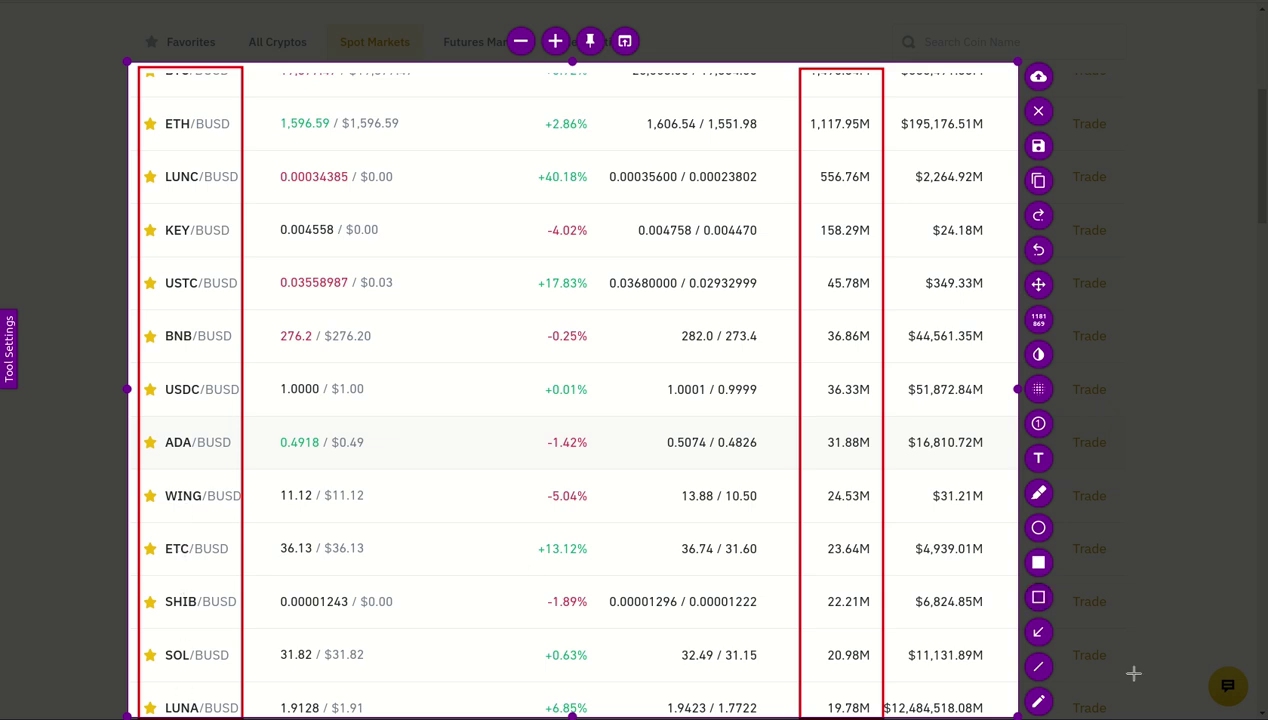
click(1038, 110)
- Mark RVN/BUSD as a favorite and look over the starred pairs in the BUSD list
scroll(166, 320, down, 3)
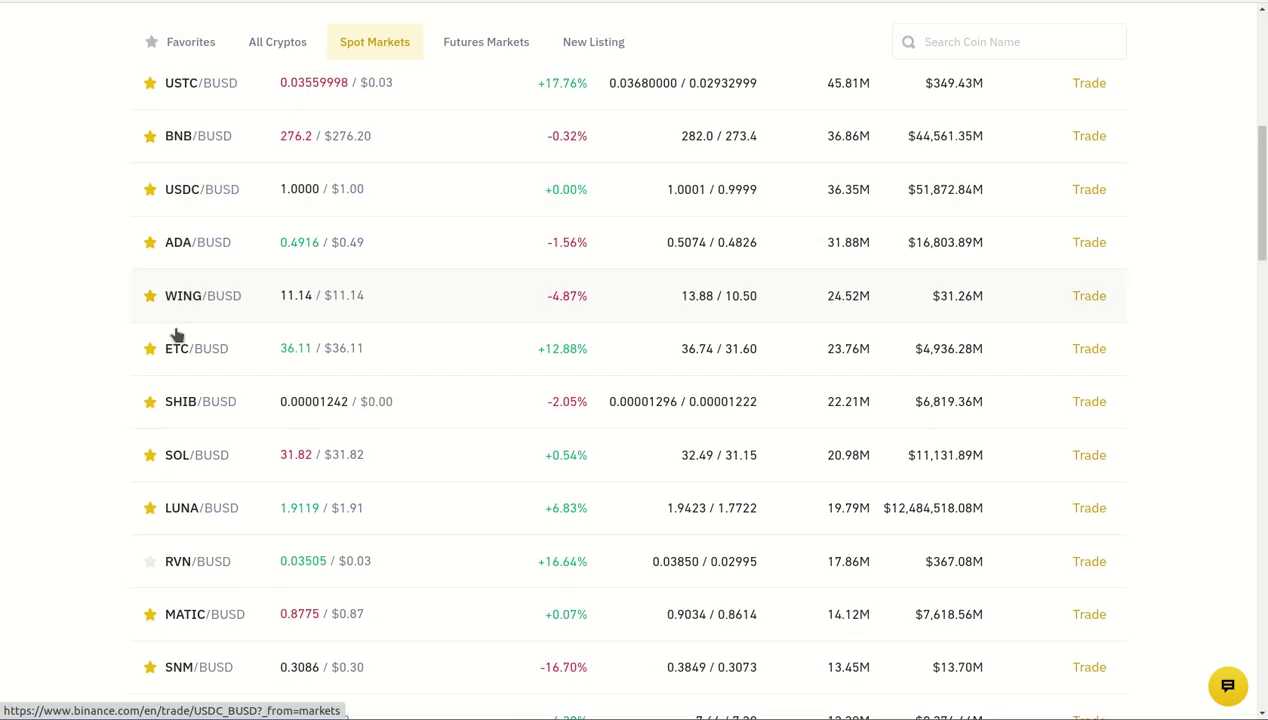
scroll(211, 497, down, 1)
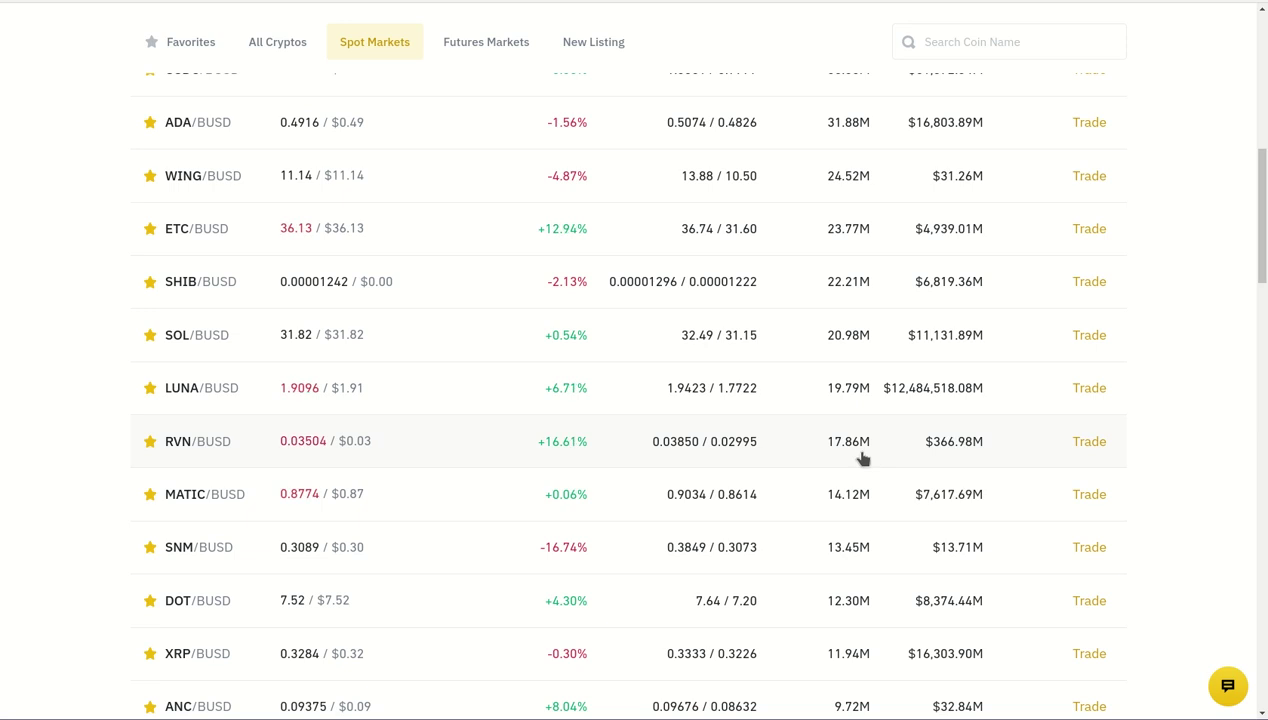
scroll(258, 235, up, 2)
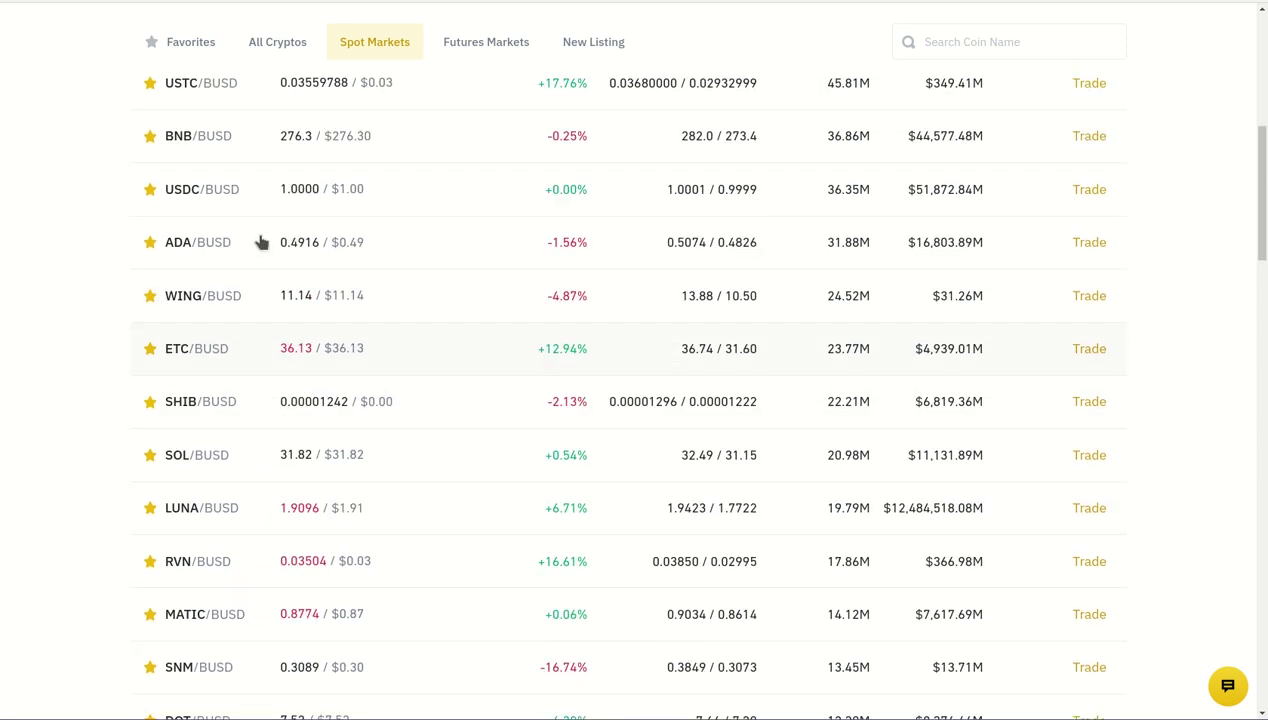
scroll(260, 255, up, 1)
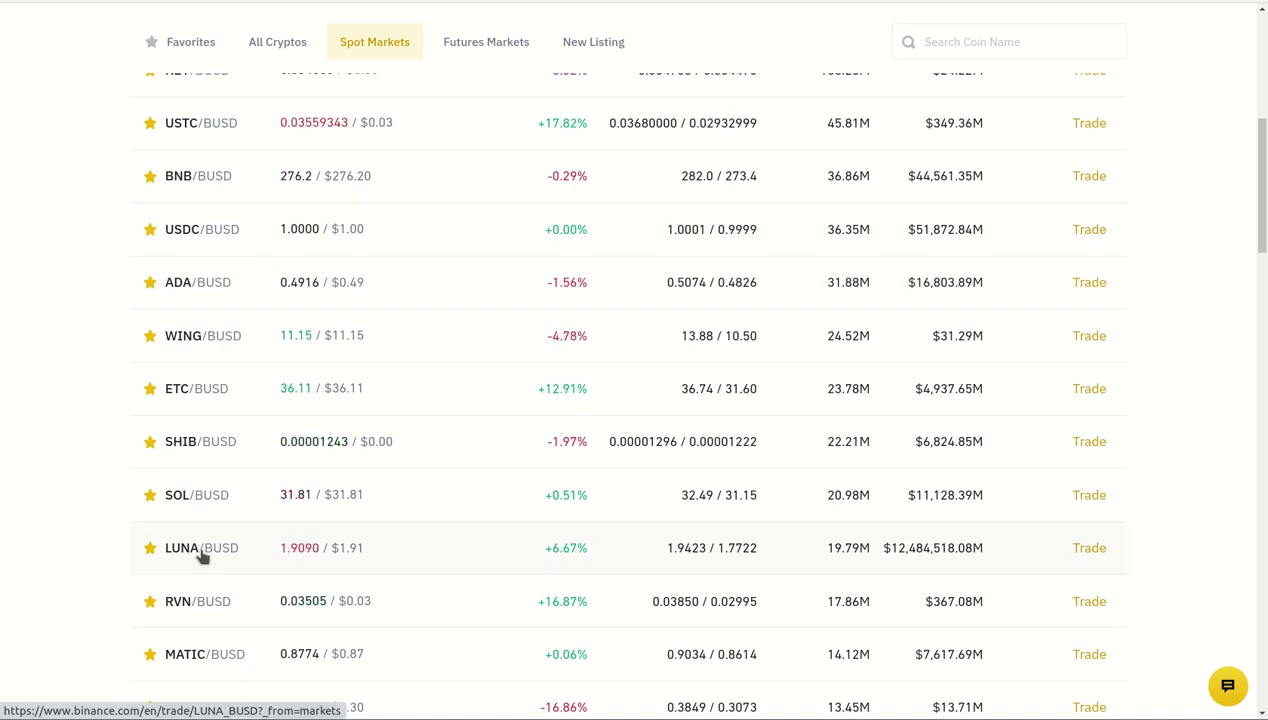
scroll(235, 440, up, 3)
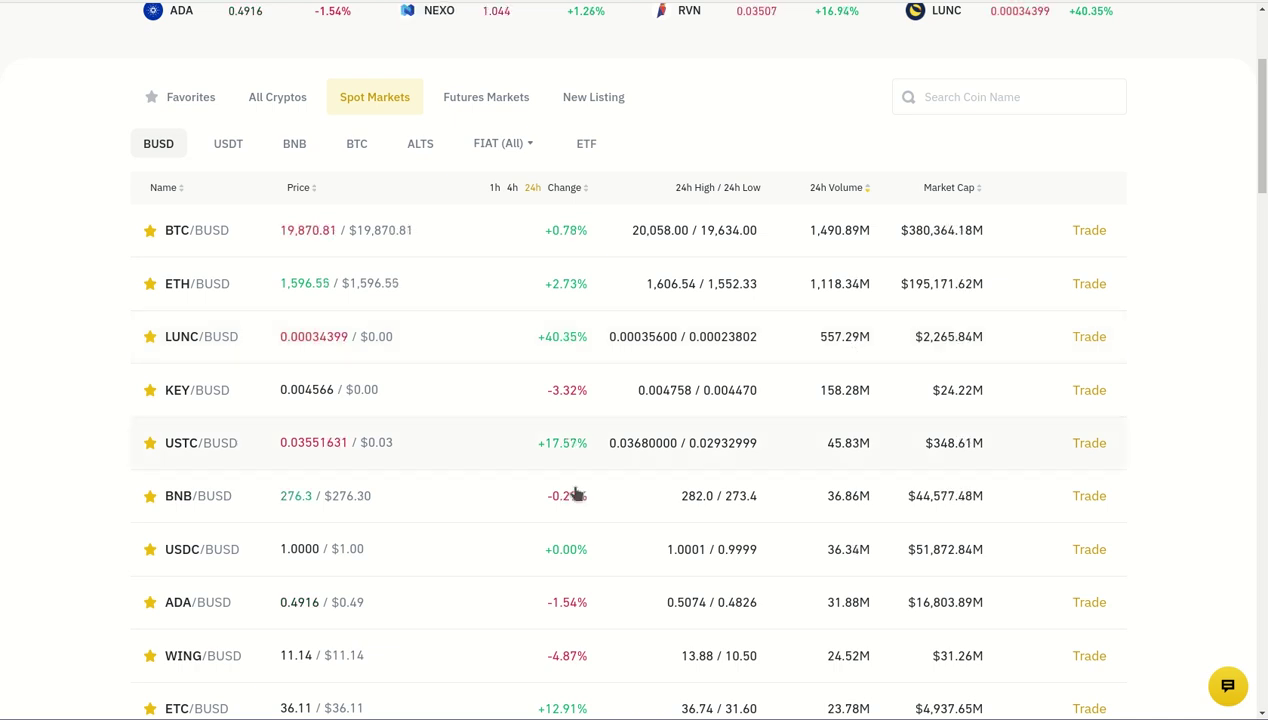
- Go through the volume-sorted BUSD spot pairs and mark REQ/BUSD, VOXEL/BUSD, CLV/BUSD and FIRO/BUSD as favorites
scroll(170, 365, down, 2)
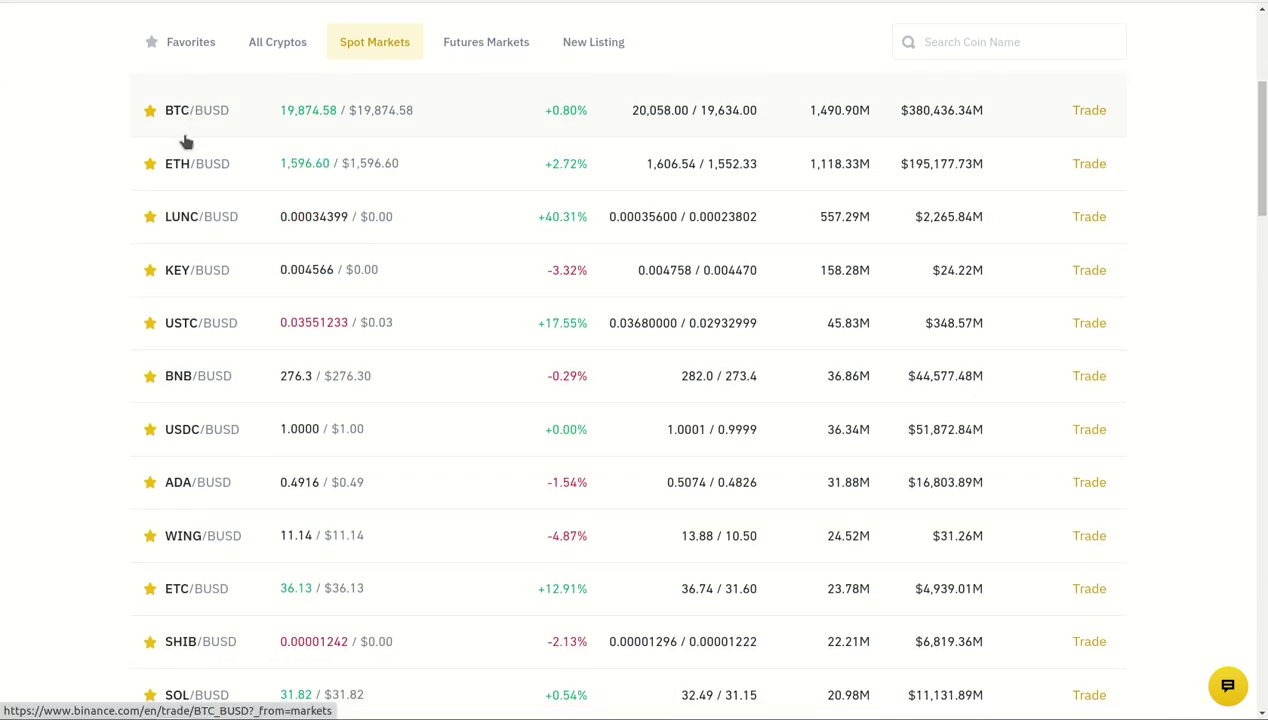
scroll(190, 402, down, 2)
scroll(183, 440, down, 9)
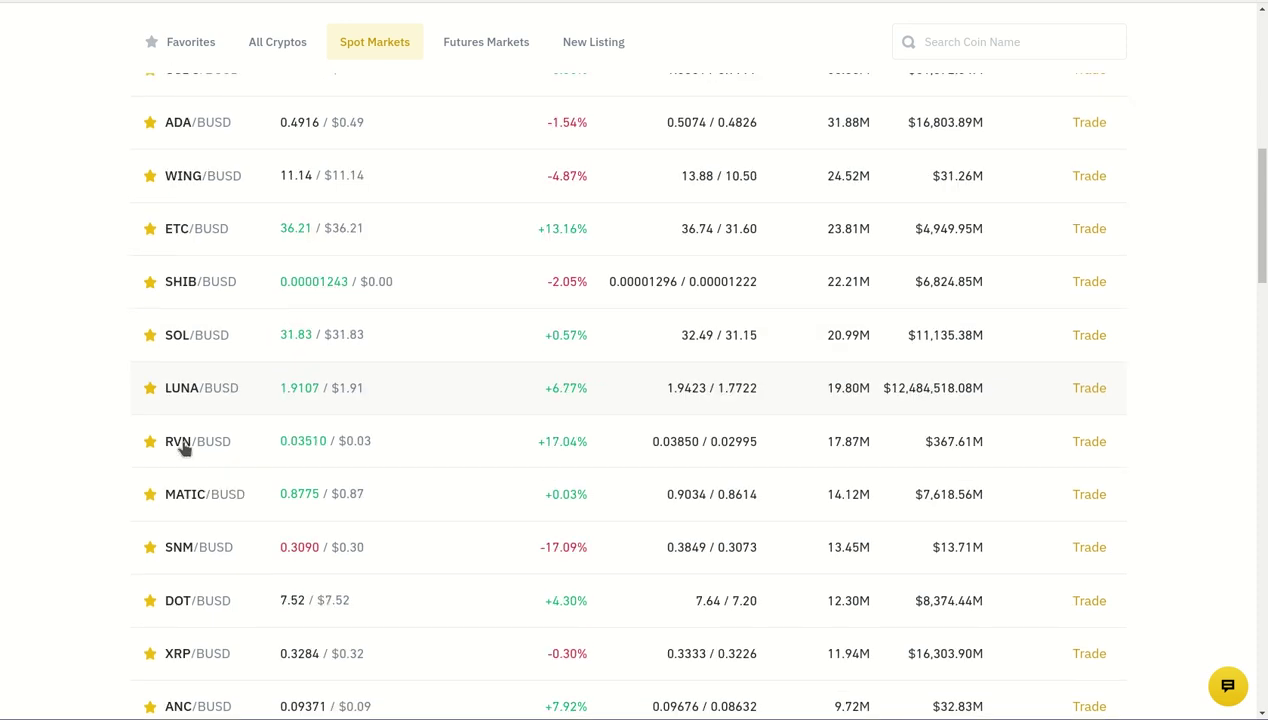
scroll(178, 460, down, 4)
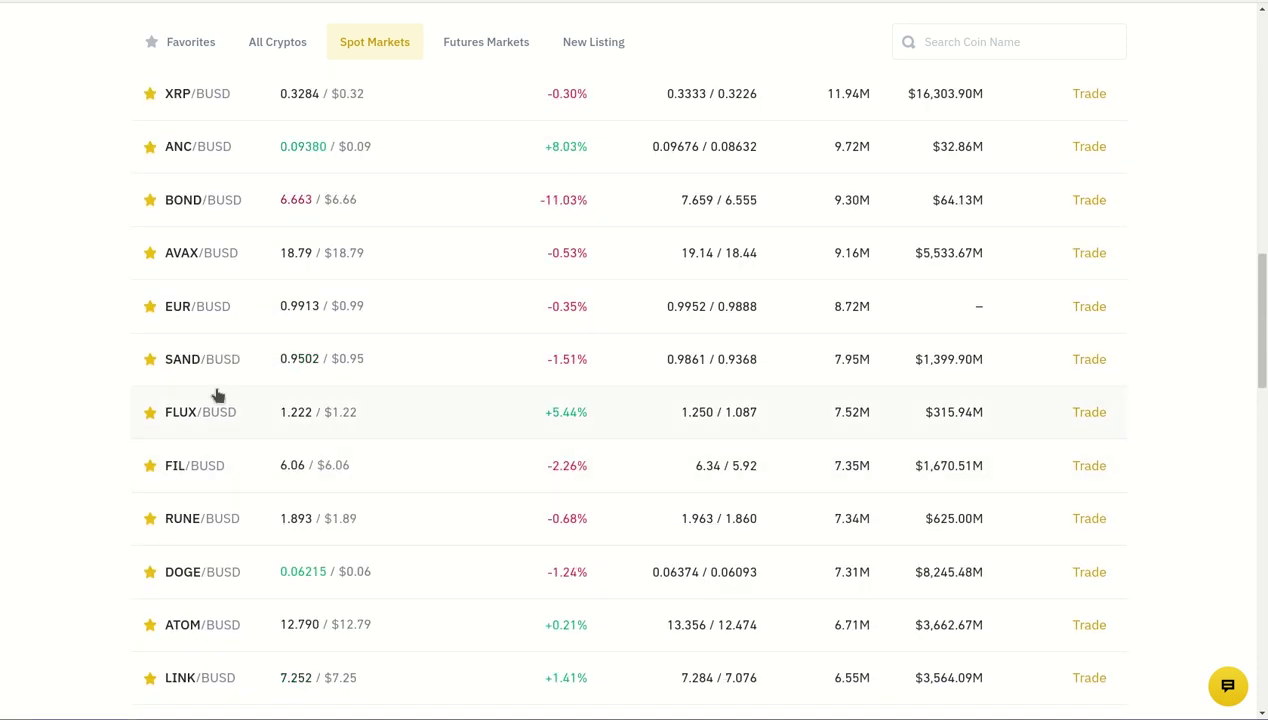
scroll(221, 372, down, 1)
scroll(221, 375, down, 7)
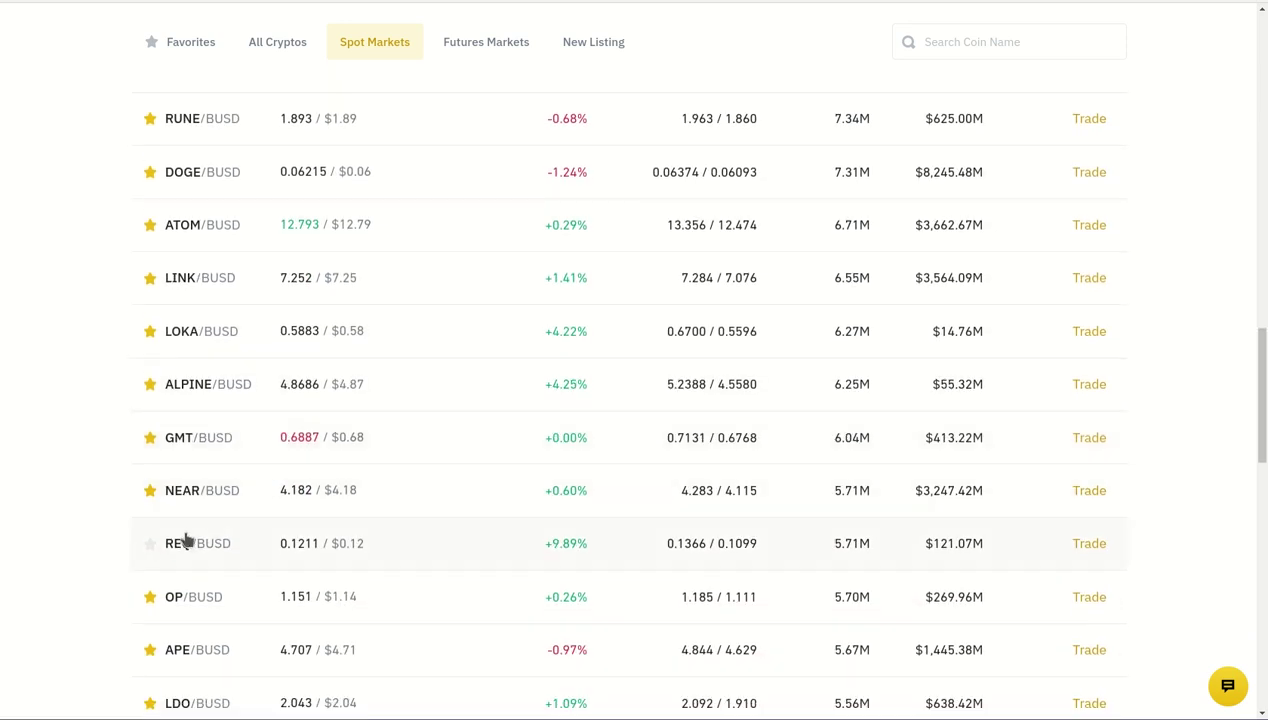
scroll(195, 514, down, 3)
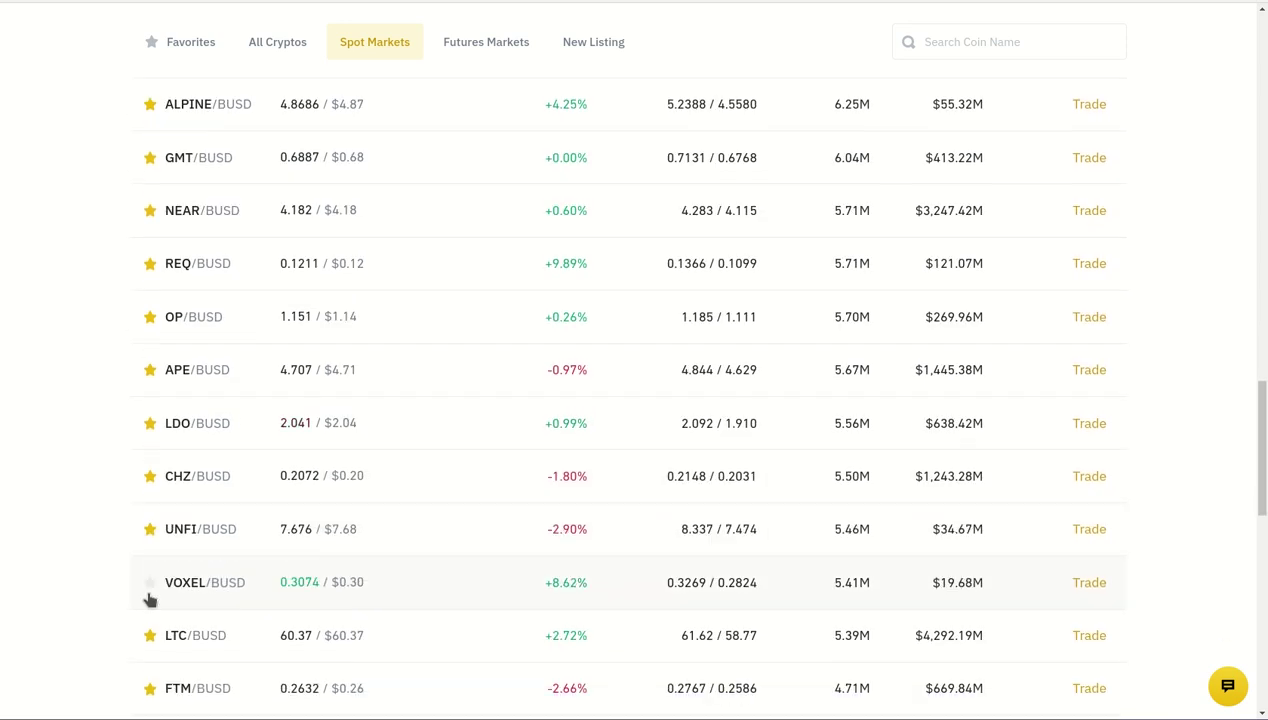
scroll(224, 520, down, 2)
scroll(226, 520, down, 2)
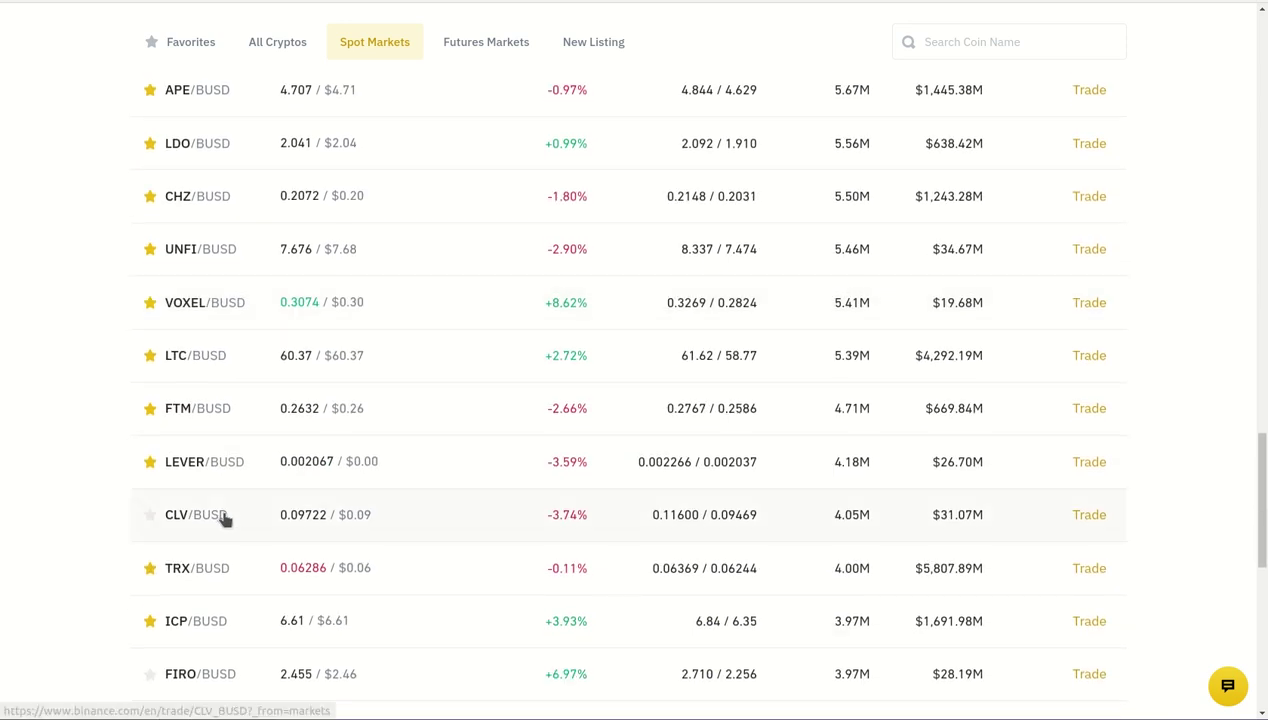
scroll(130, 540, down, 2)
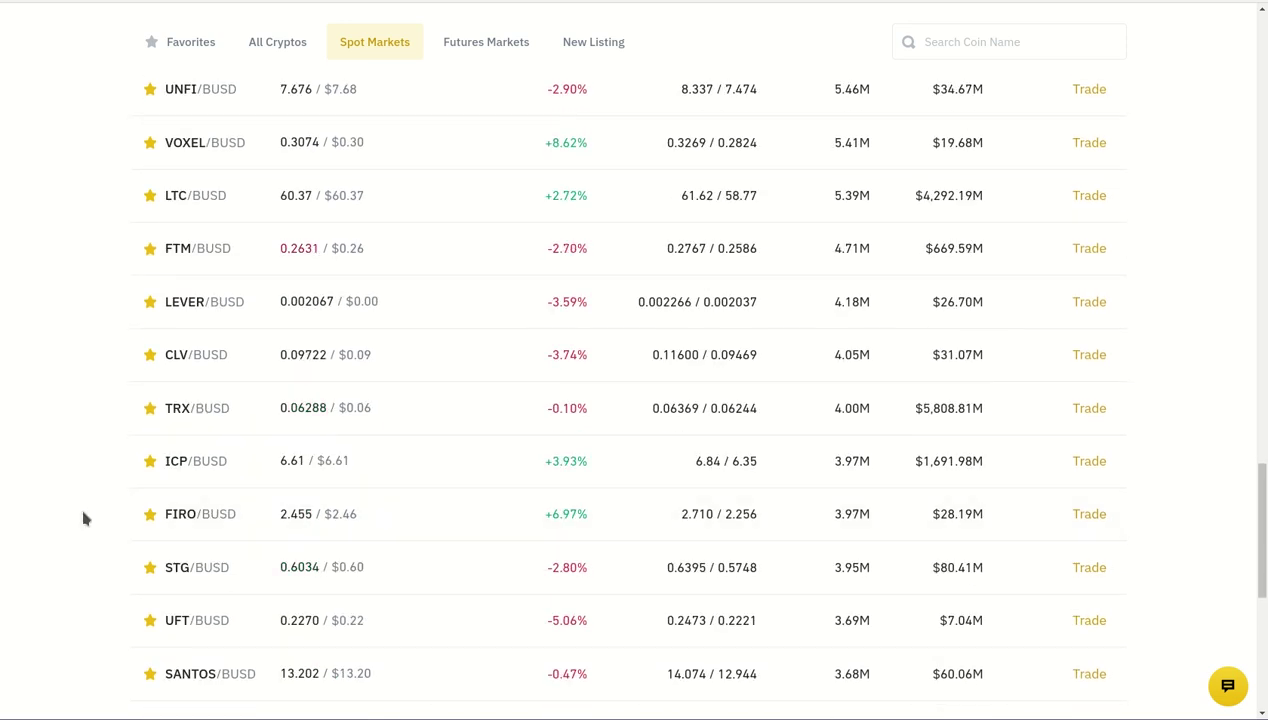
scroll(90, 525, down, 2)
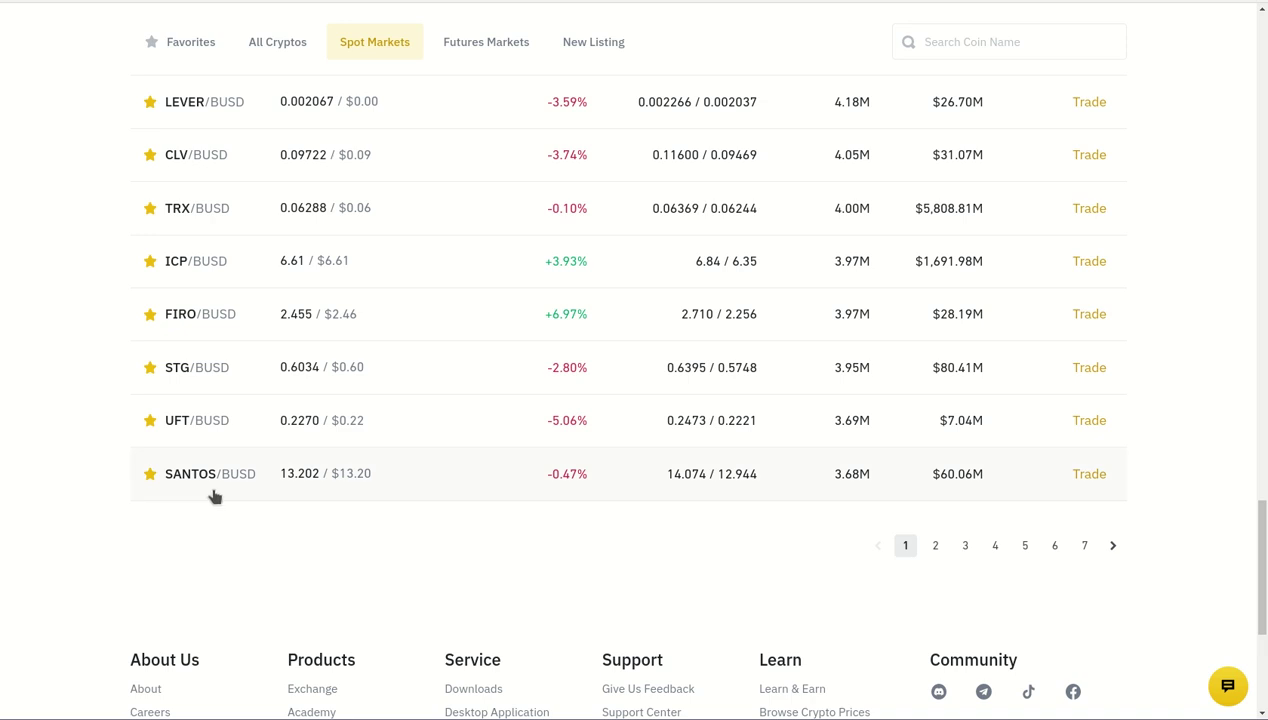
scroll(213, 354, up, 3)
scroll(213, 354, up, 13)
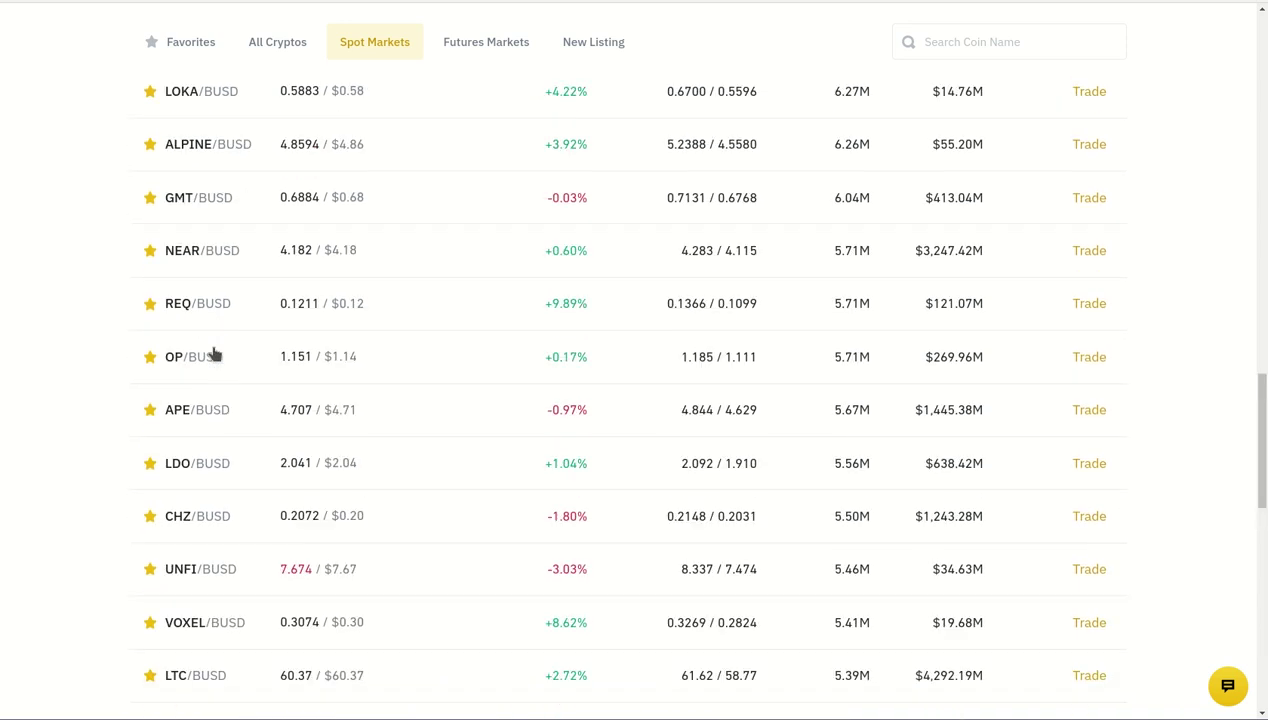
scroll(213, 354, up, 6)
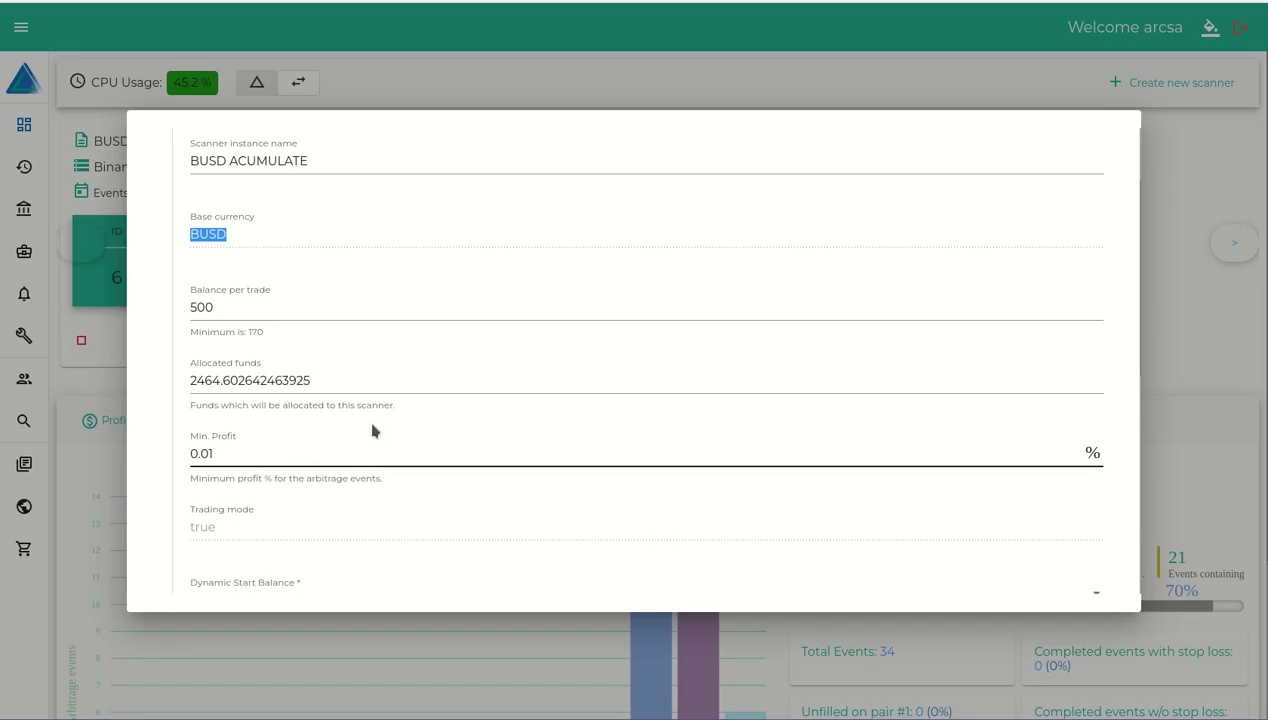
- Return to the ARBI Bot scanner settings, examine Min. Profit, Dynamic Start Balance and Stop-Loss, and advance to the Bank section
scroll(372, 451, down, 1)
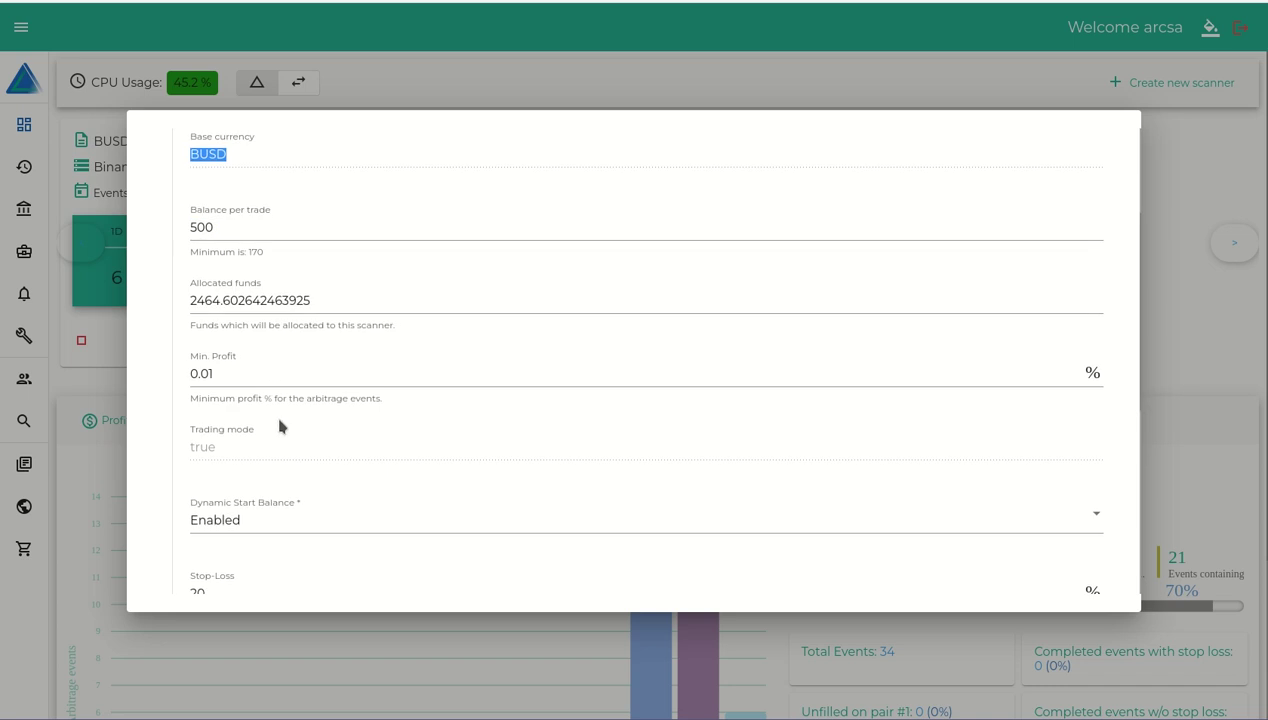
drag(232, 372, 187, 376)
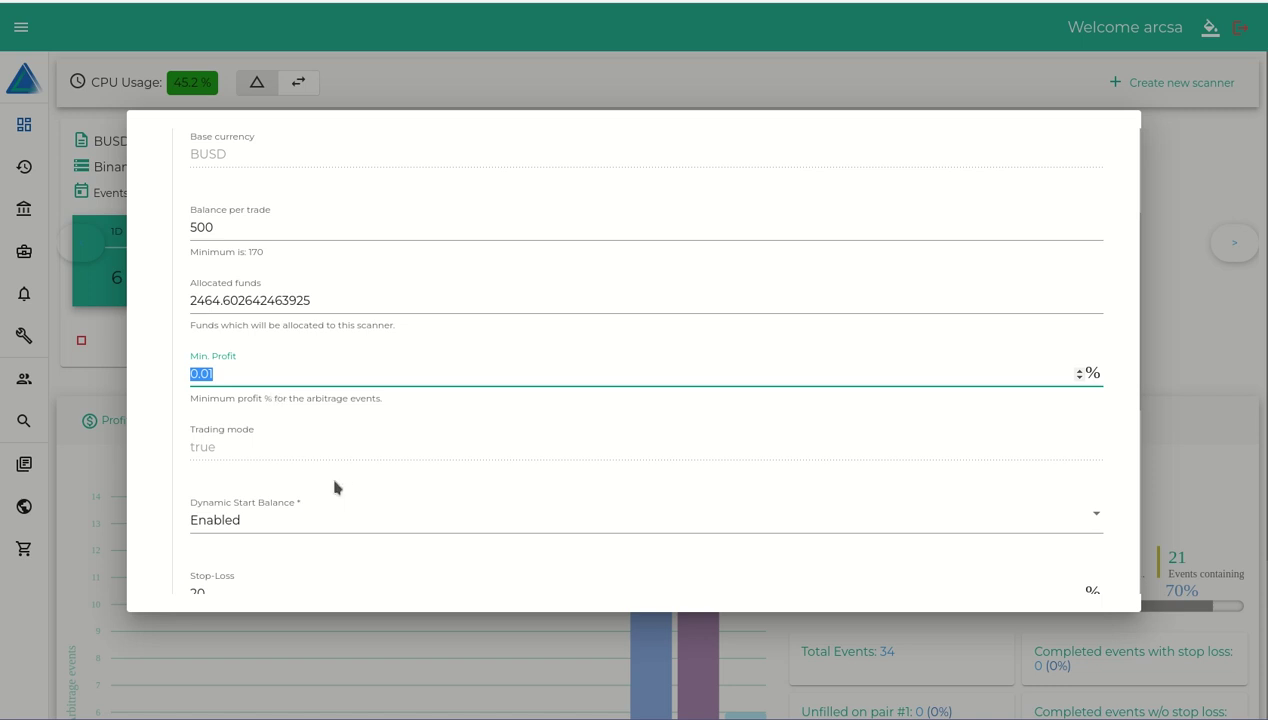
click(231, 437)
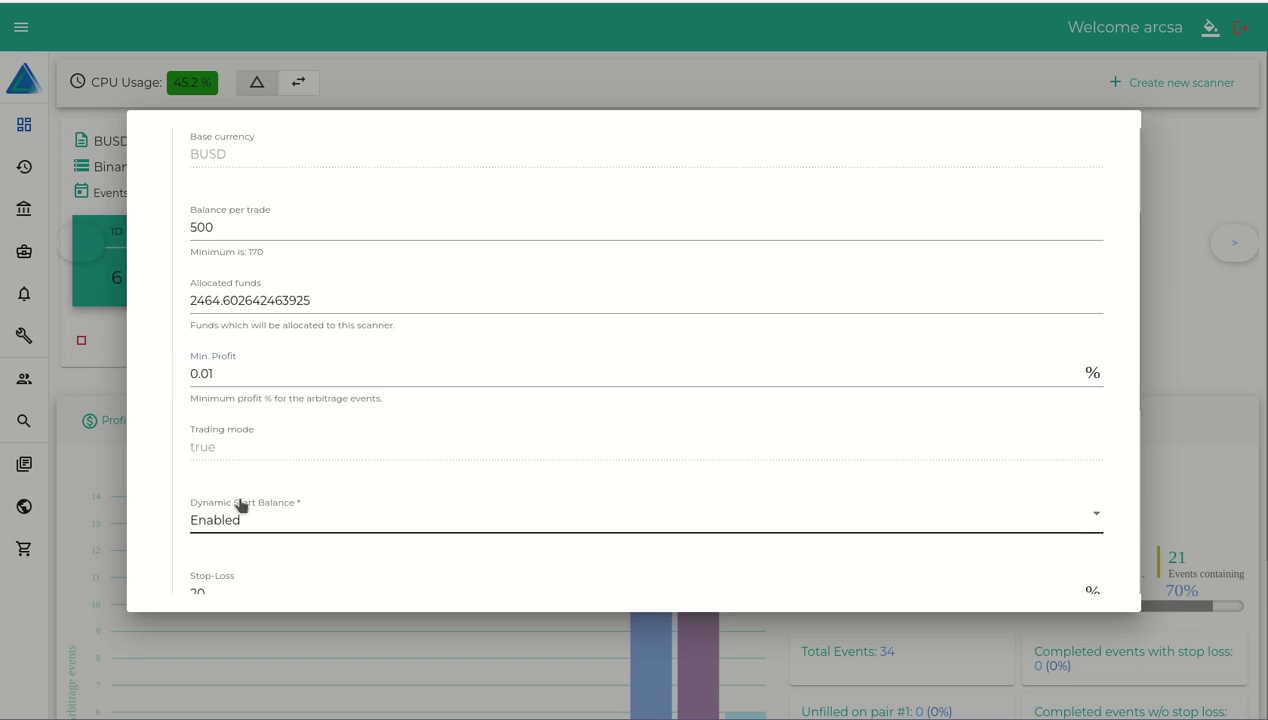
scroll(263, 513, down, 2)
drag(226, 432, 189, 434)
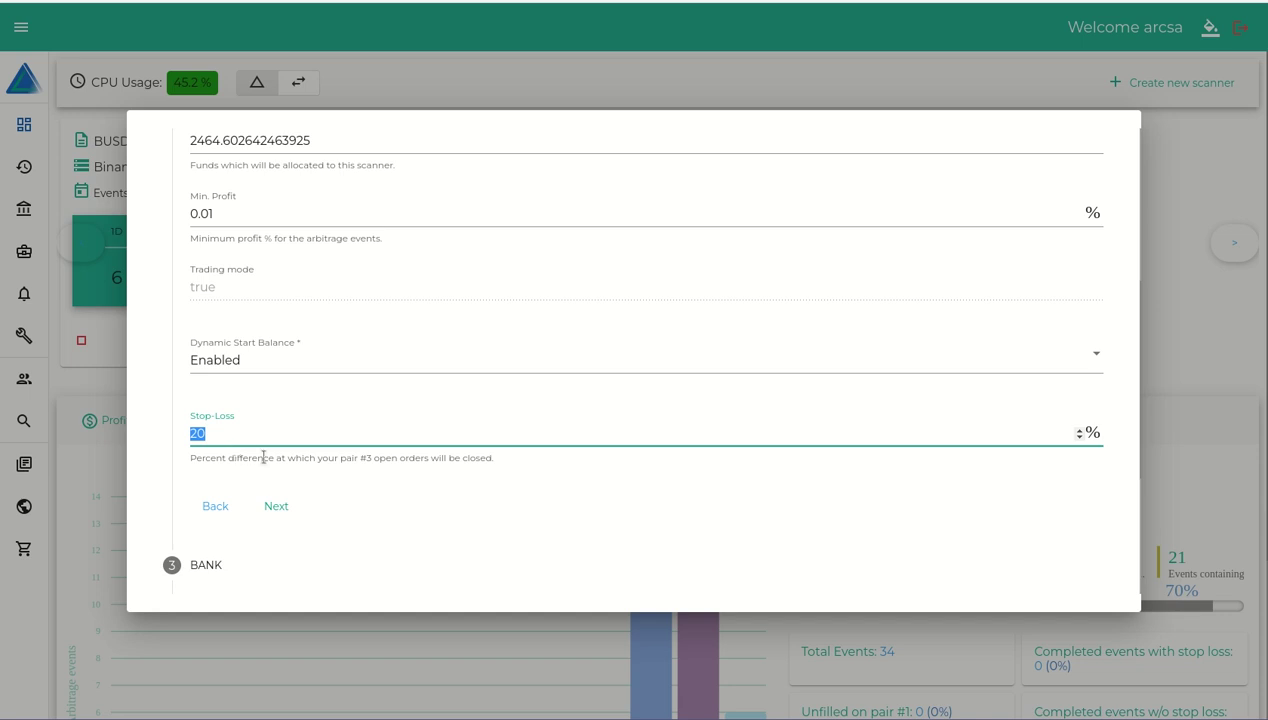
click(280, 507)
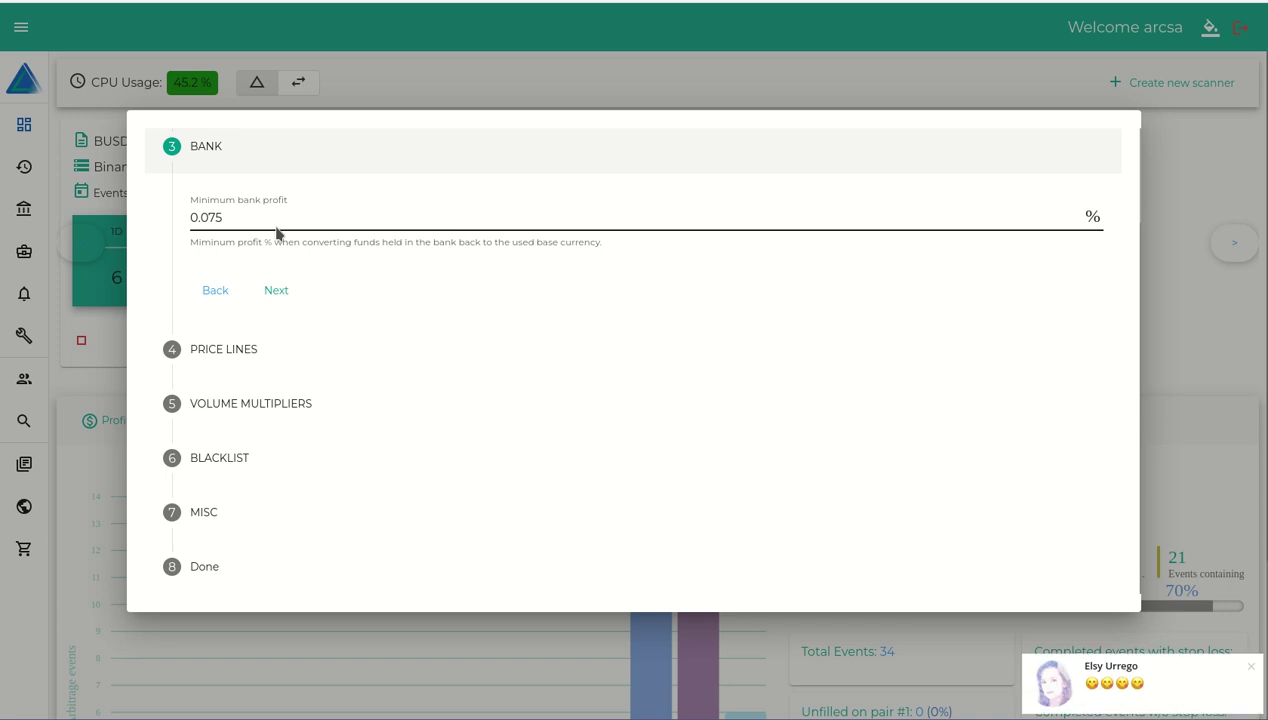
- Dismiss the chat notifications and decline the incoming call
click(1250, 667)
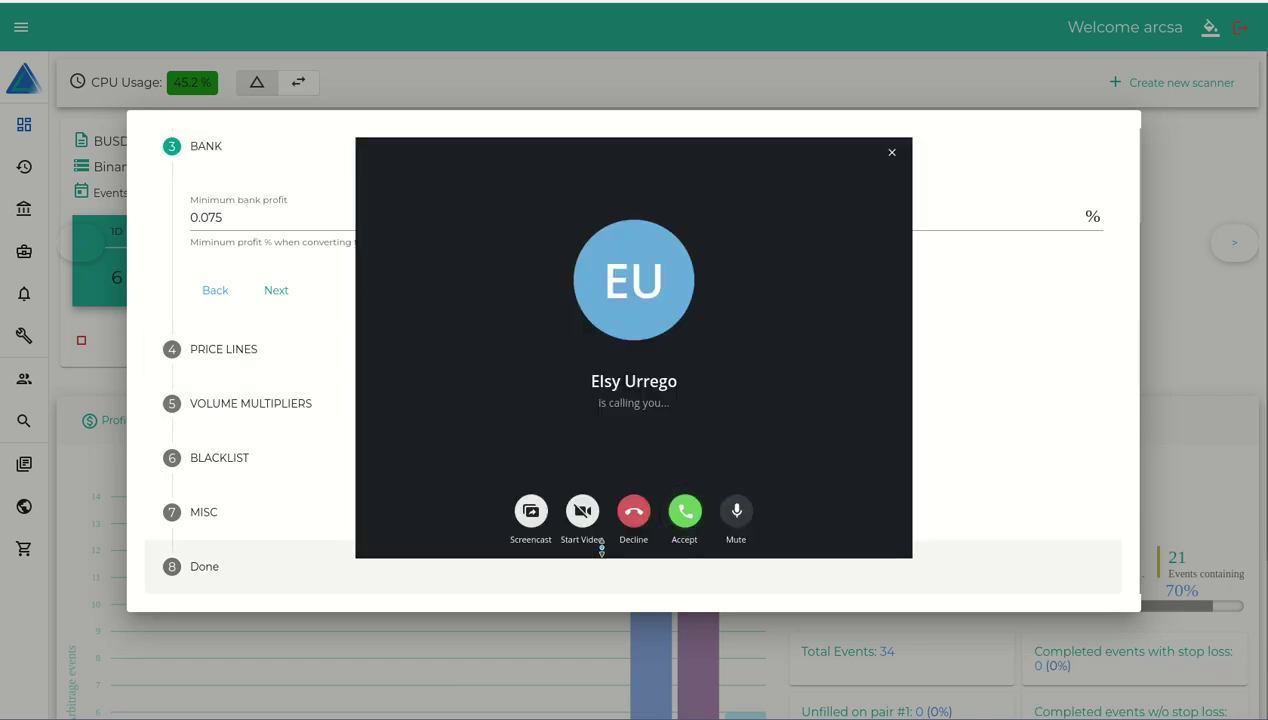
click(634, 516)
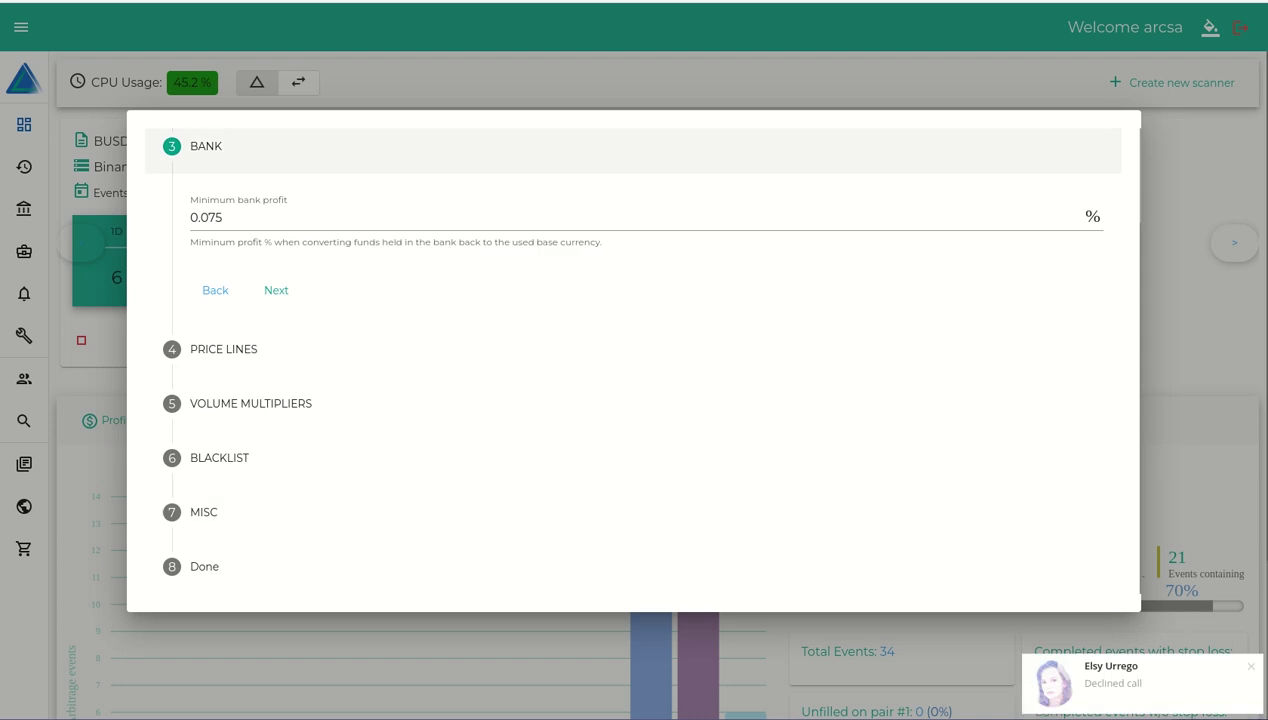
right_click(1106, 660)
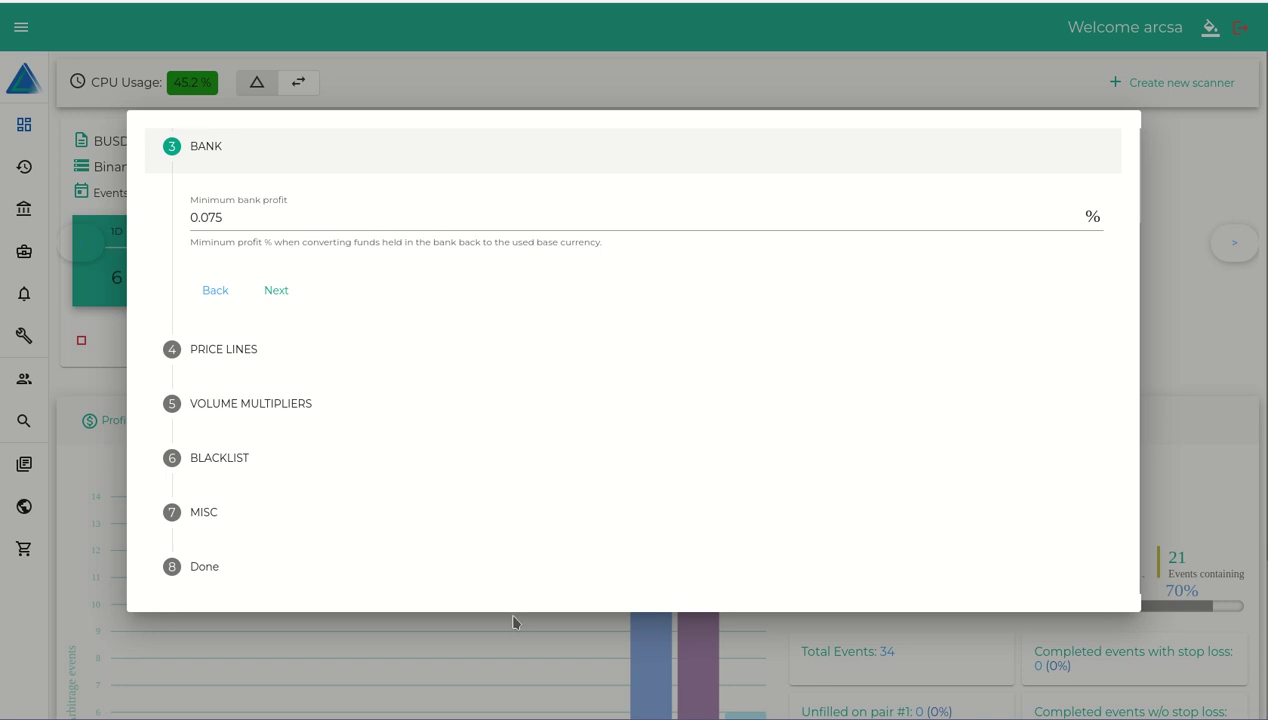
- Examine the Minimum bank profit value in the Bank section and advance to the Price Lines section
double_click(193, 222)
click(202, 218)
drag(202, 217, 224, 217)
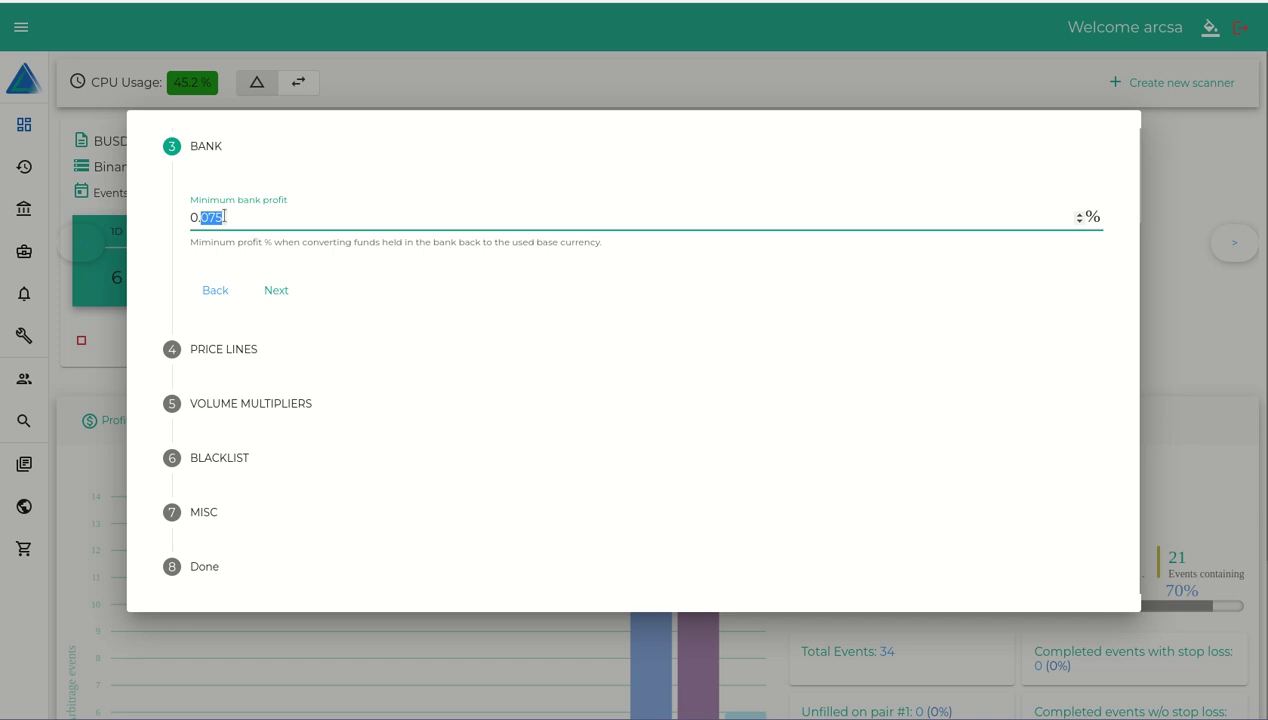
click(226, 219)
key(Left)
key(Left)
drag(226, 218, 183, 220)
click(280, 291)
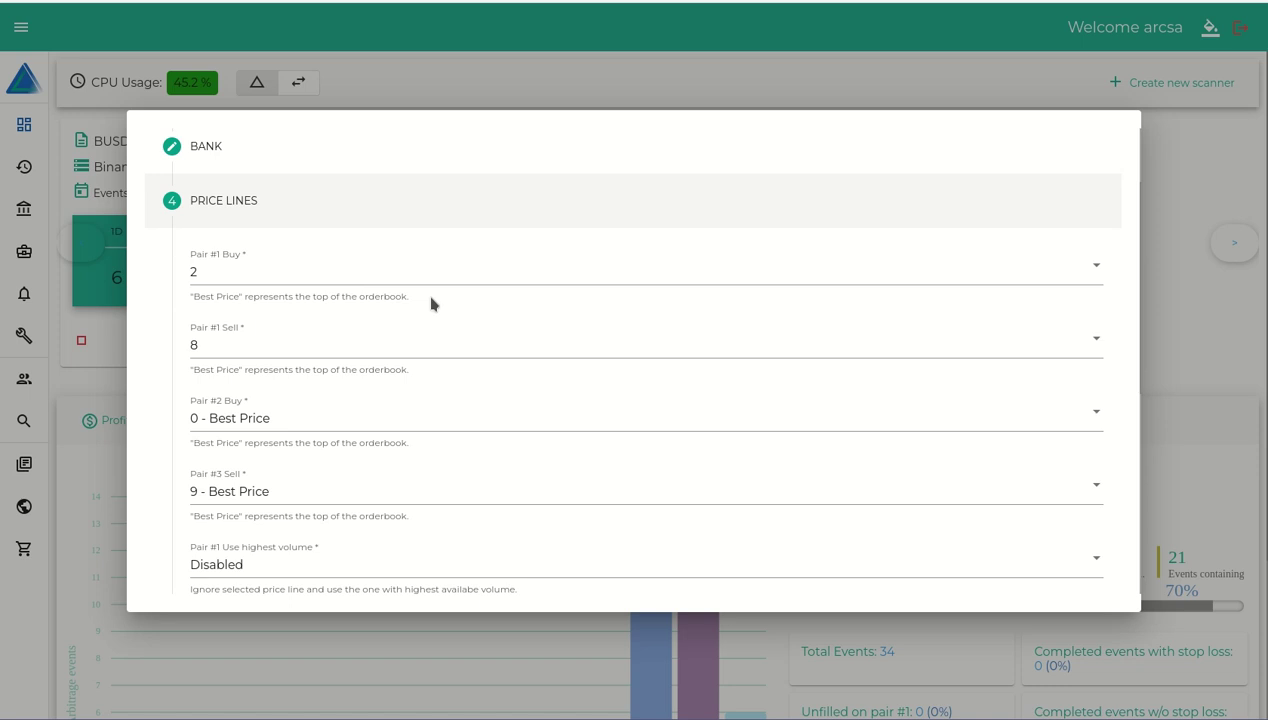
- Look over the Pair #1 Buy and Pair #1 Sell price line options, keeping their selections, and examine the remaining price line settings
click(250, 270)
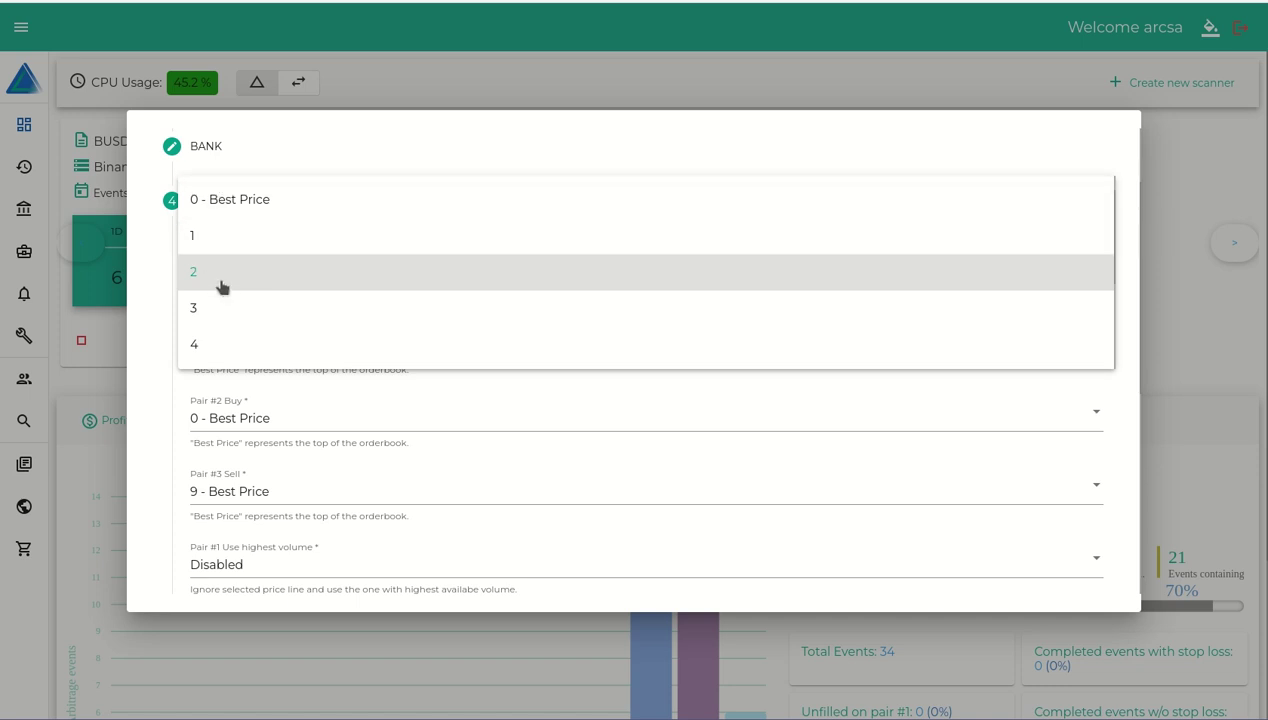
click(362, 138)
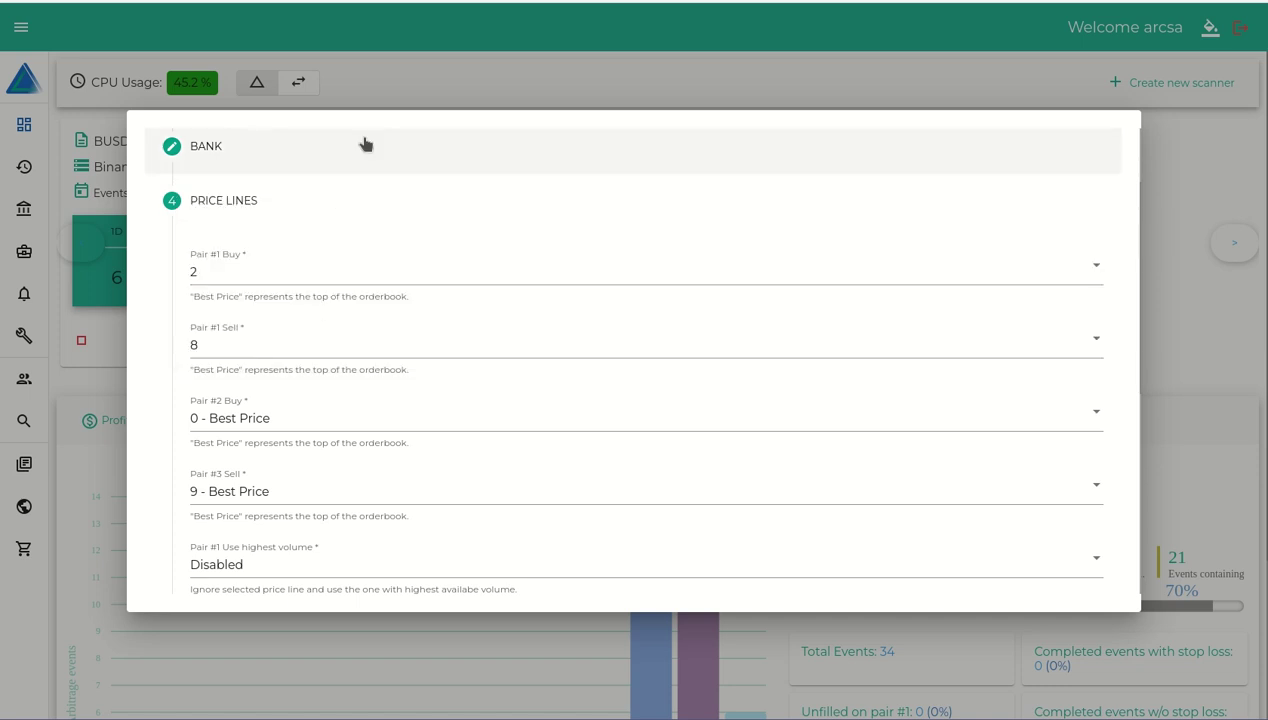
click(225, 345)
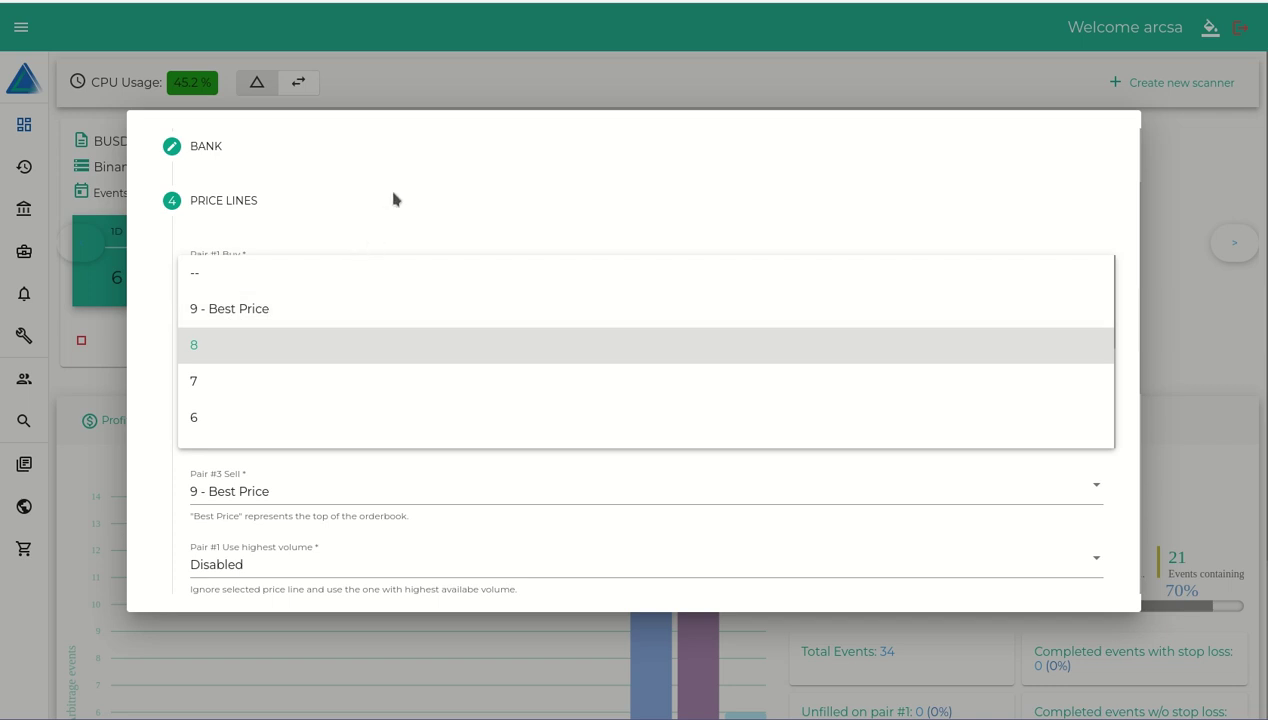
click(405, 158)
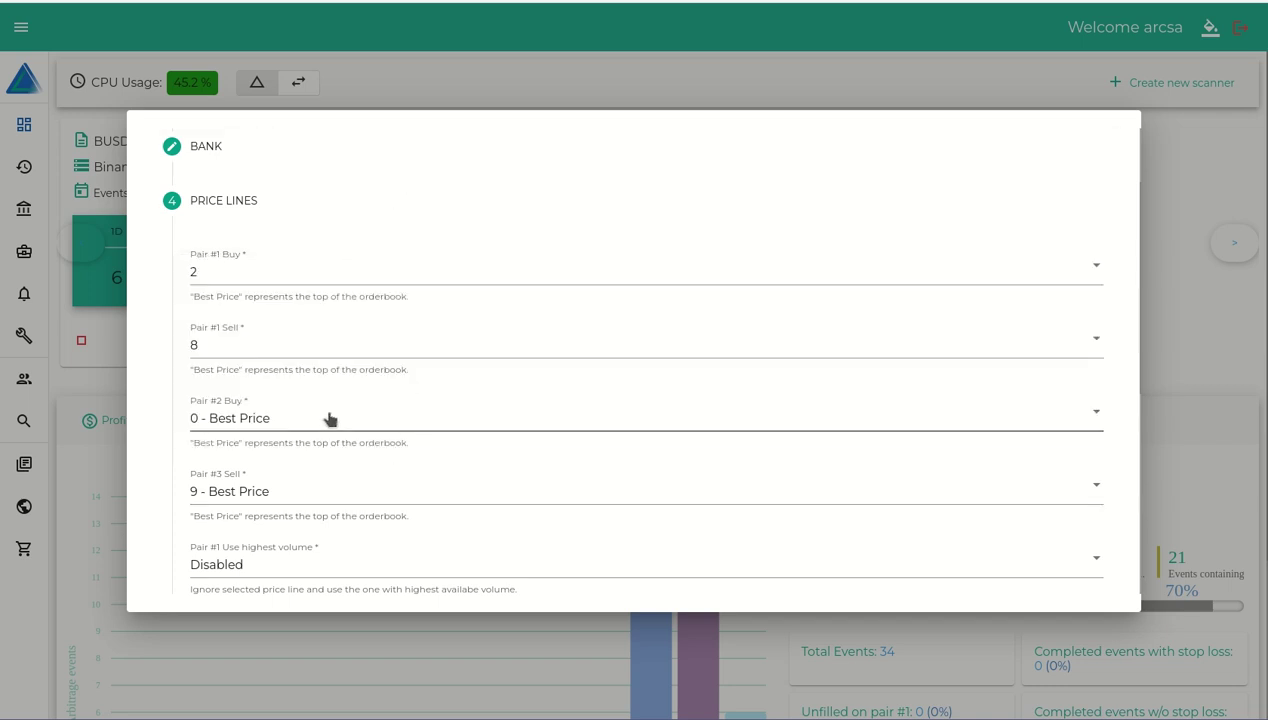
scroll(320, 405, down, 1)
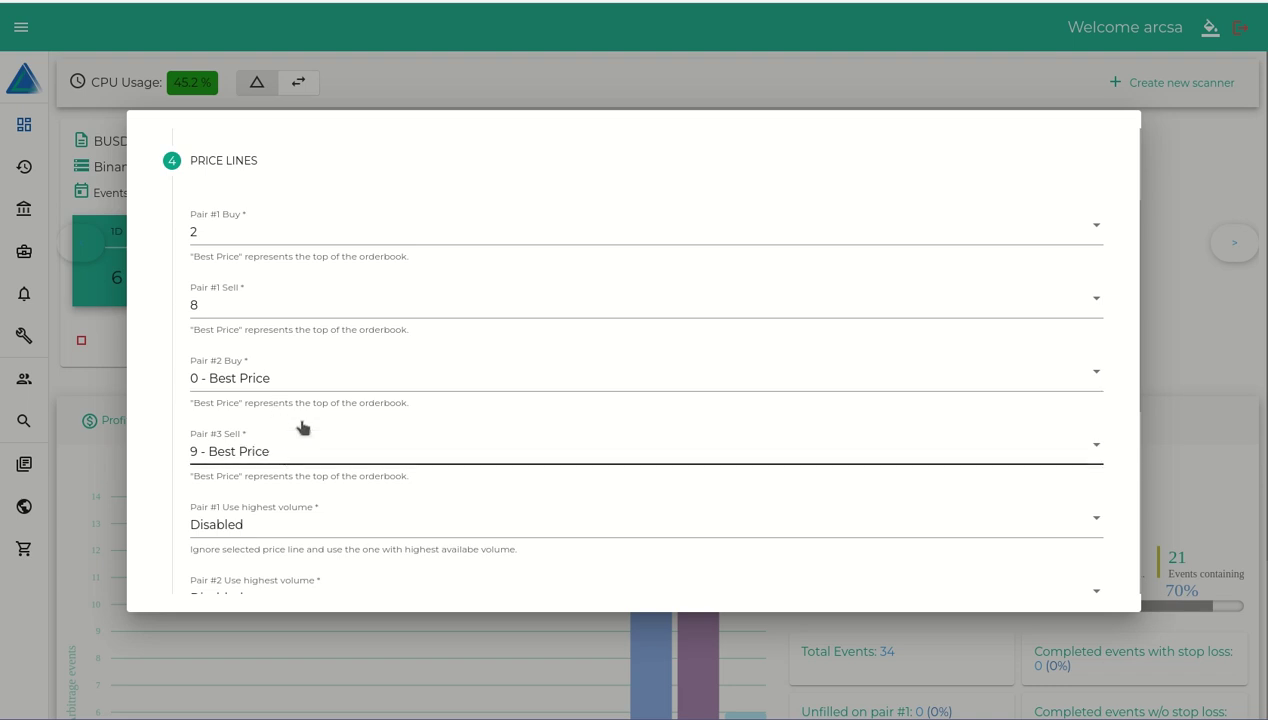
scroll(298, 425, down, 4)
scroll(293, 417, down, 2)
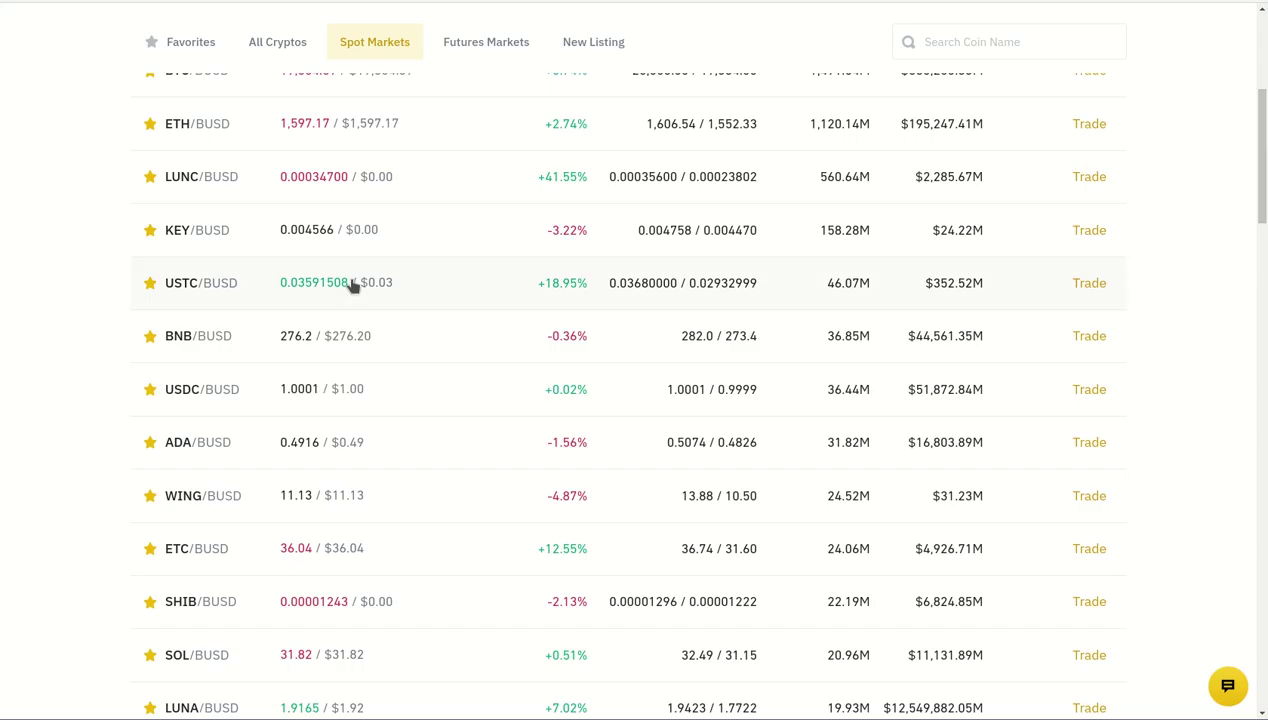
- Check the BUSD pair list on Binance and return to the scanner's Price Lines to review the highest volume settings
scroll(252, 419, up, 3)
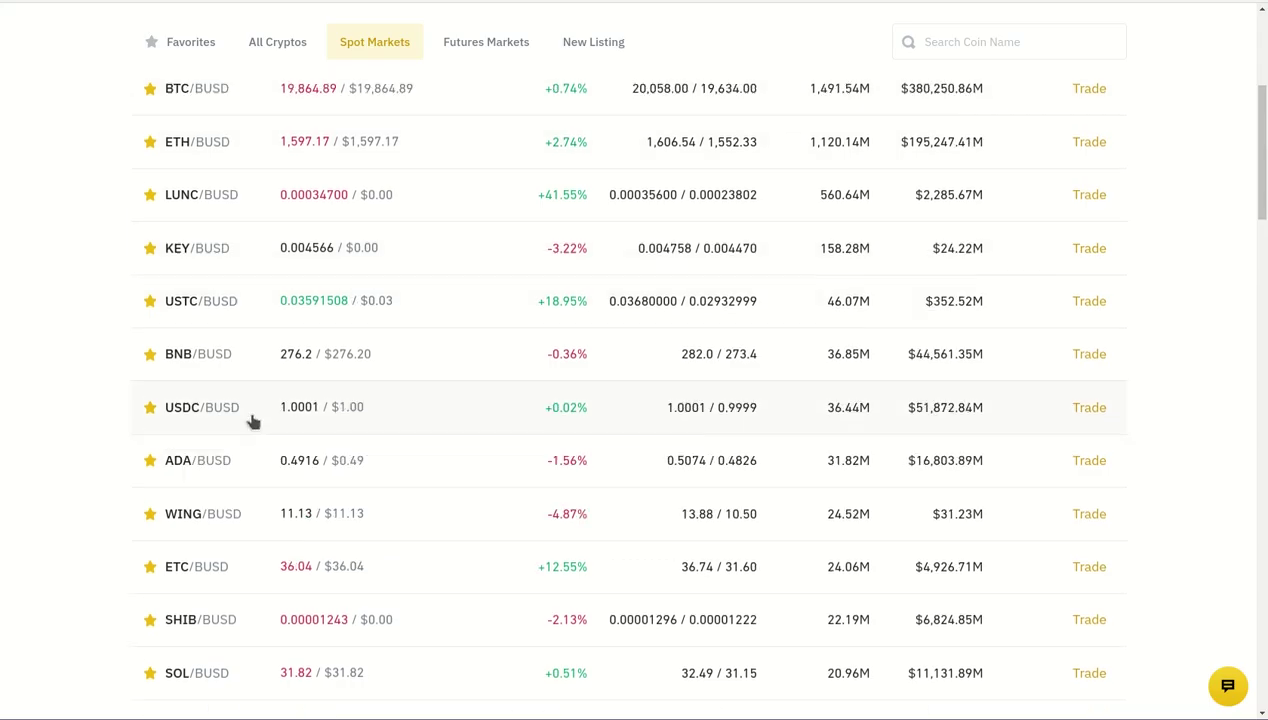
scroll(252, 421, down, 1)
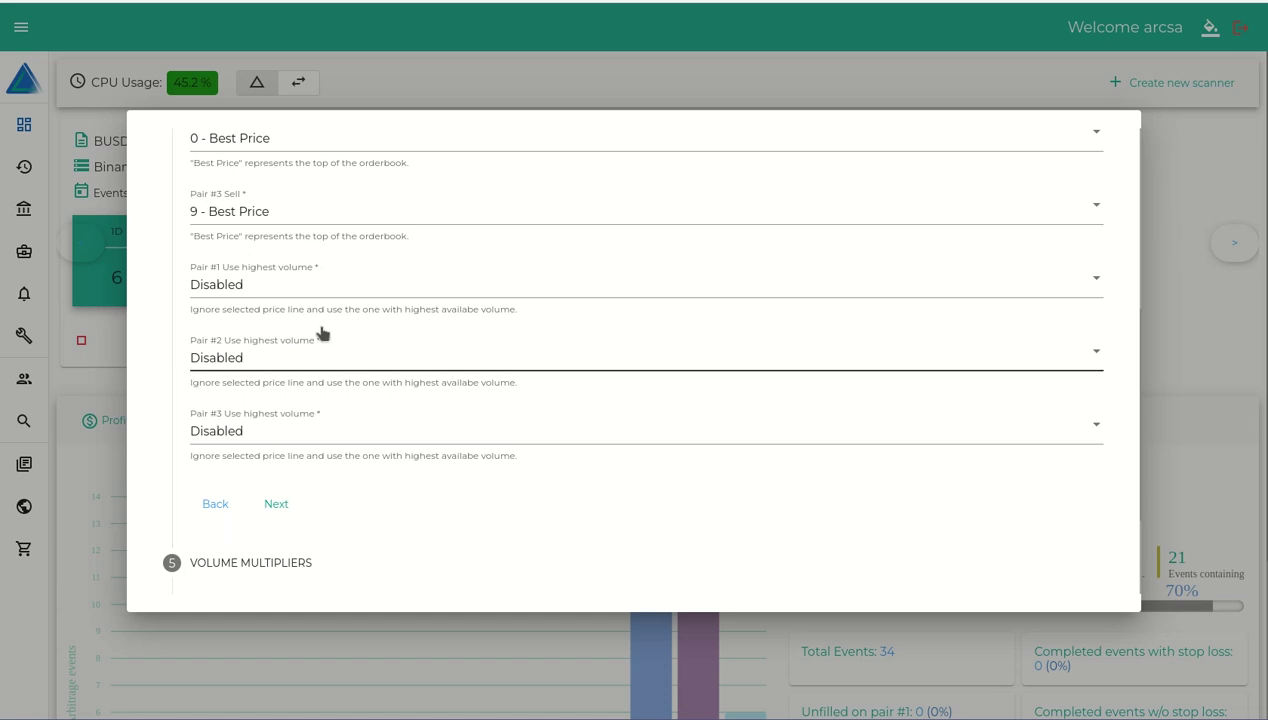
scroll(325, 331, down, 1)
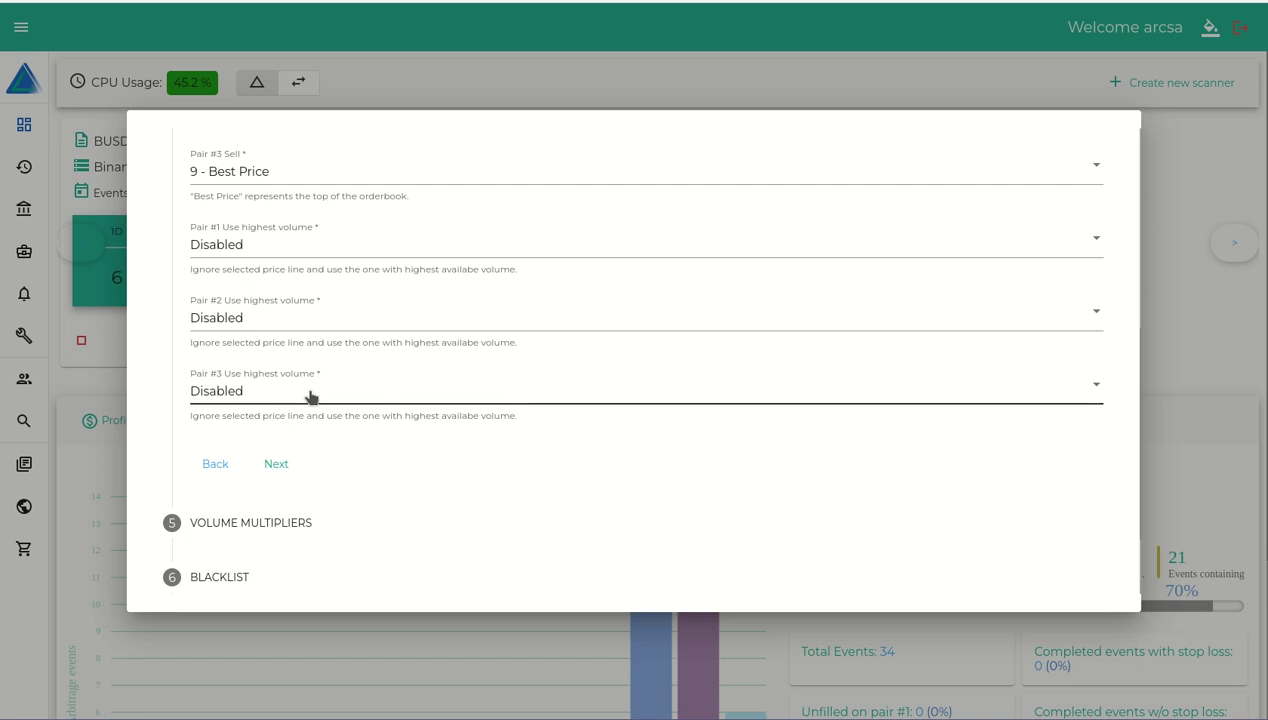
scroll(311, 399, up, 2)
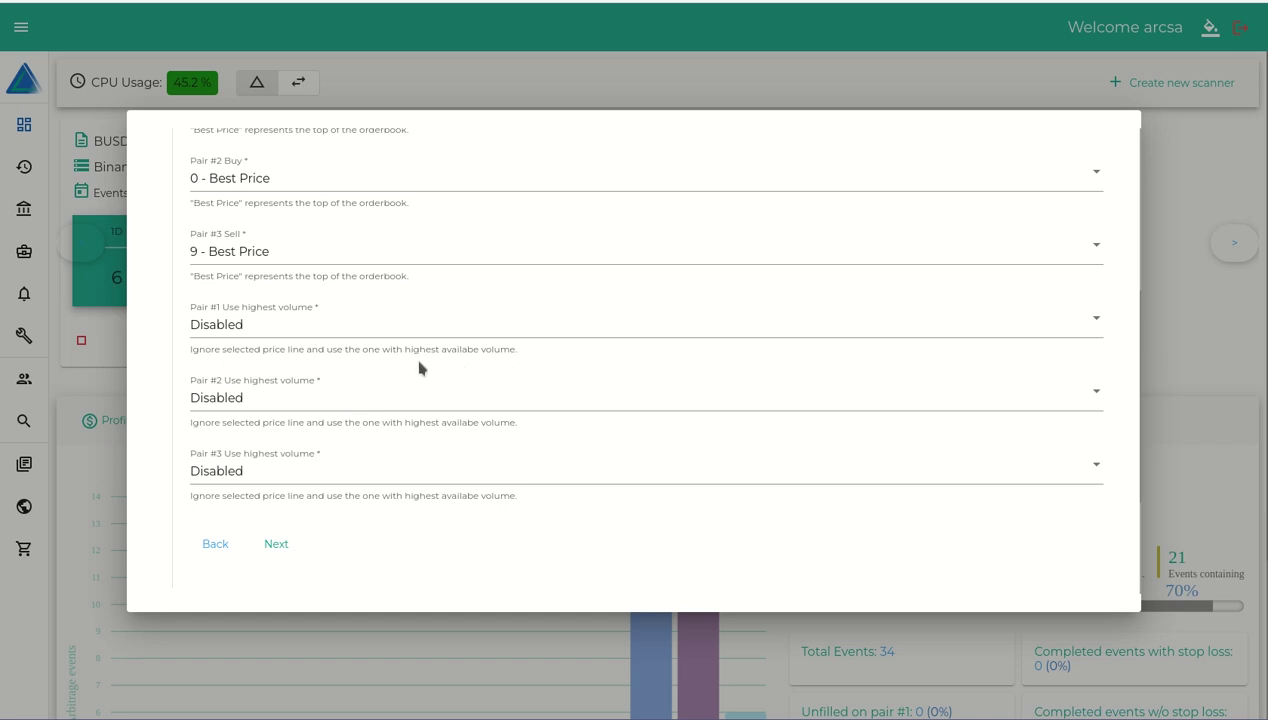
scroll(277, 290, up, 5)
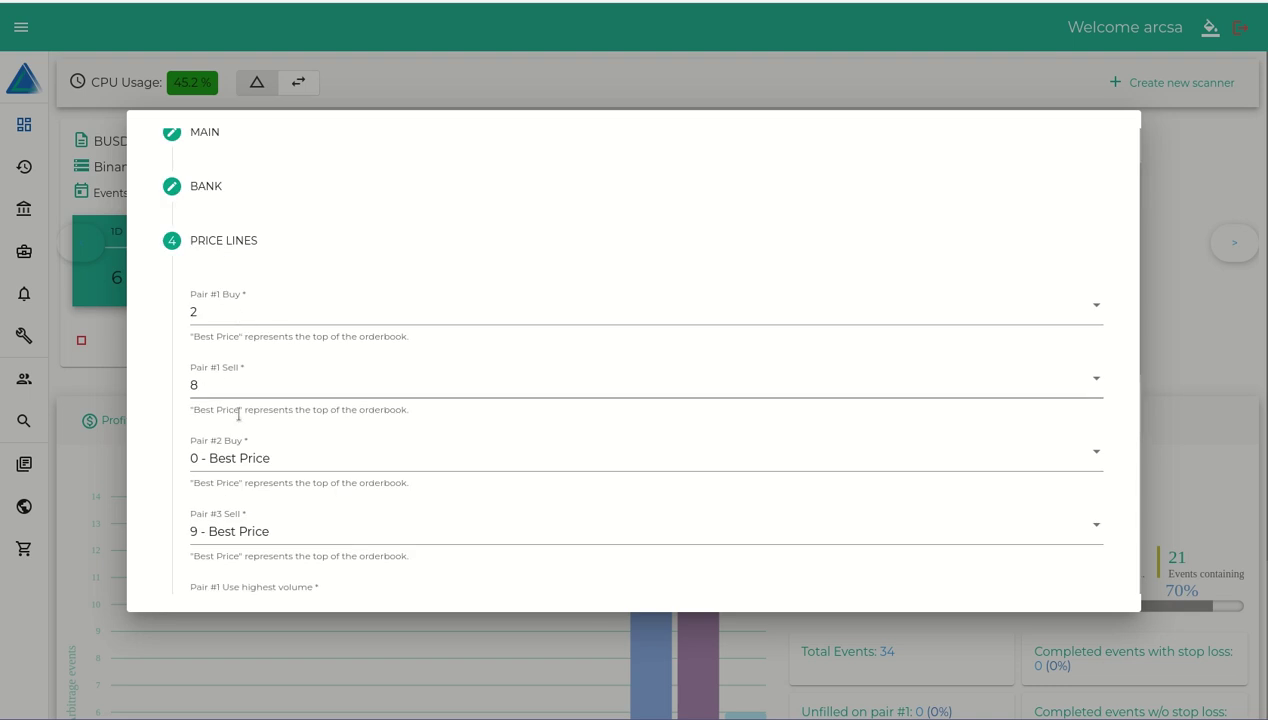
scroll(295, 468, down, 5)
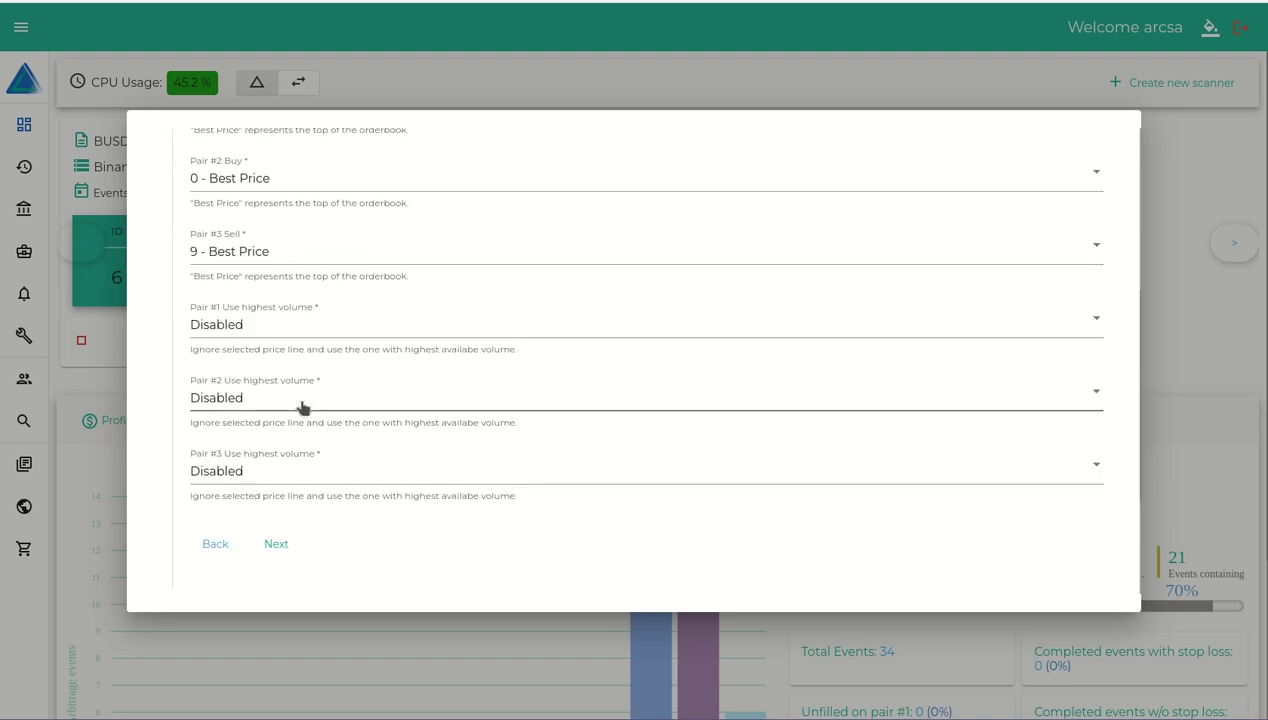
scroll(296, 414, down, 1)
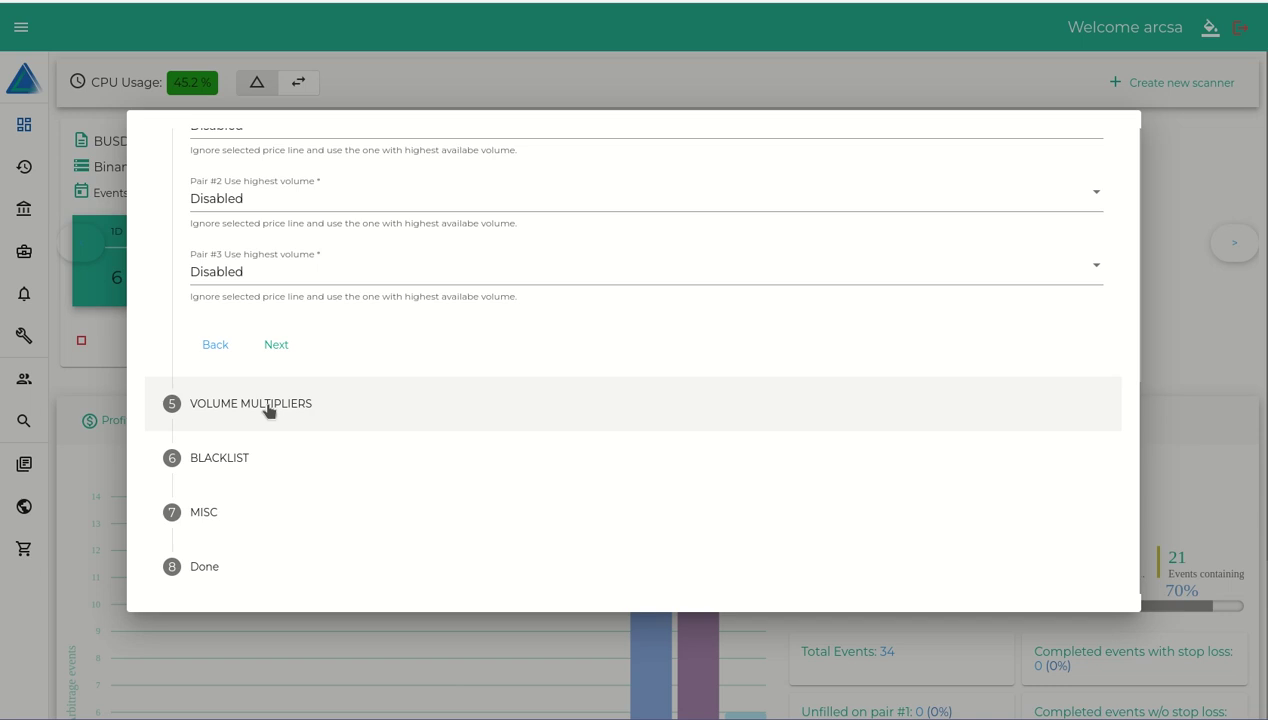
- Open the Volume Multipliers section and examine the Pair #1, Pair #2, Pair #3 and Volume check settings
click(268, 405)
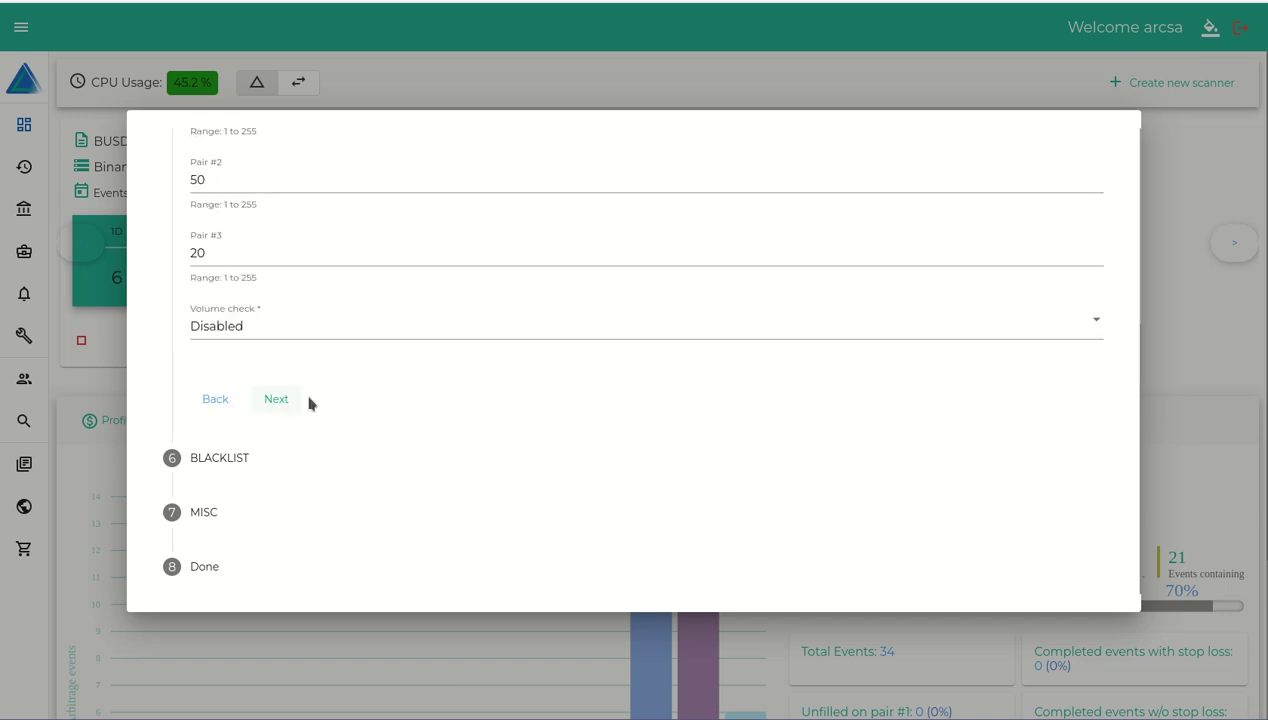
scroll(306, 402, up, 2)
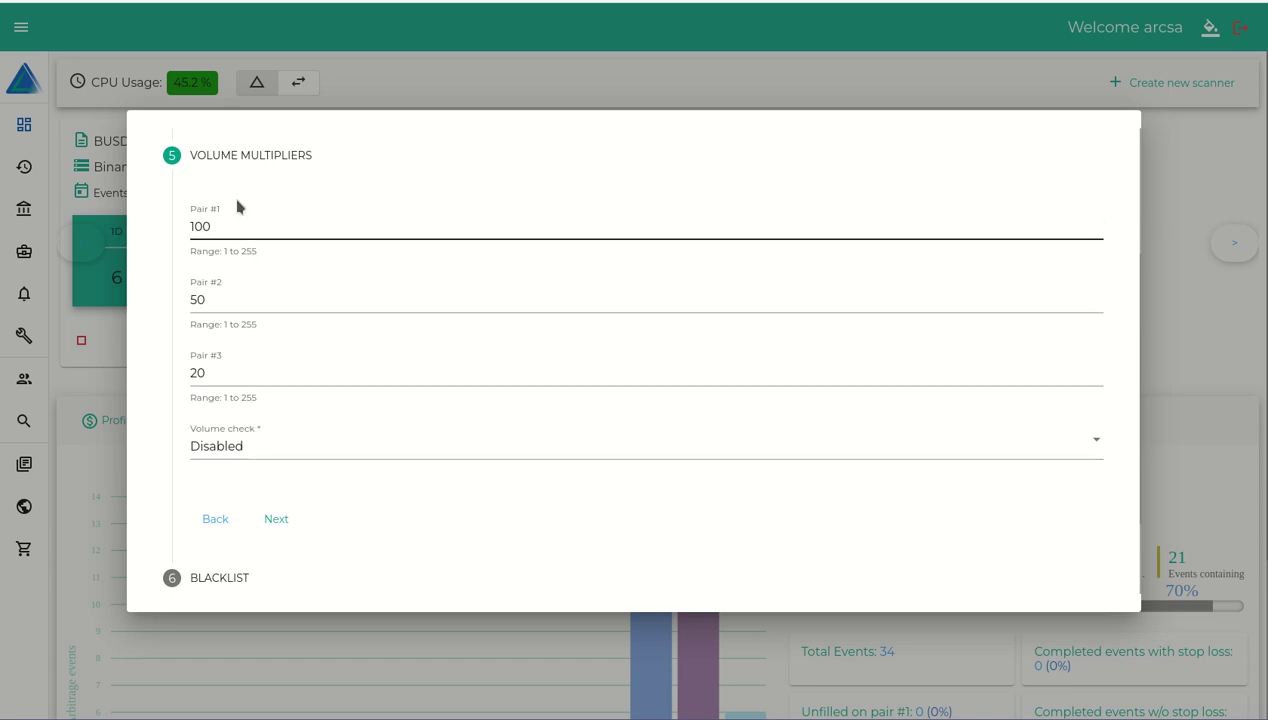
- Advance to the Blacklist section, close the scanner settings and review the BUSD ACUMULATE scanner's Activity Stats
click(276, 521)
click(1182, 315)
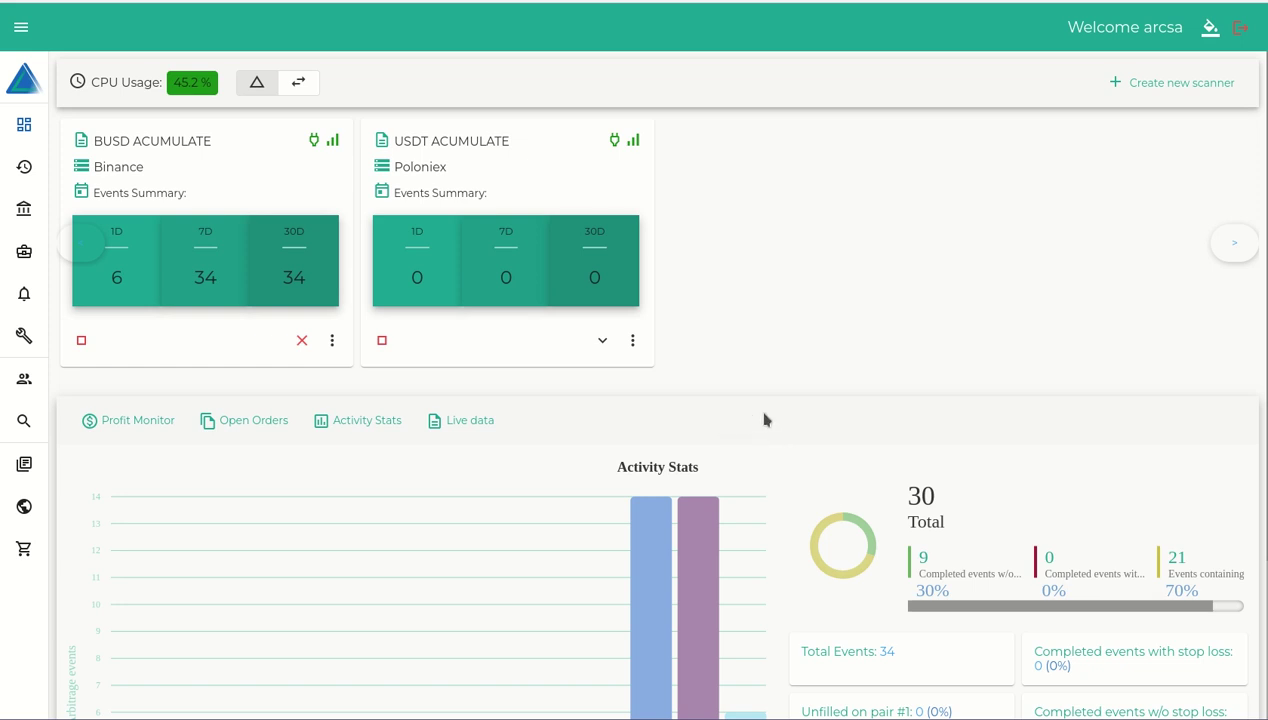
click(380, 430)
scroll(863, 345, down, 2)
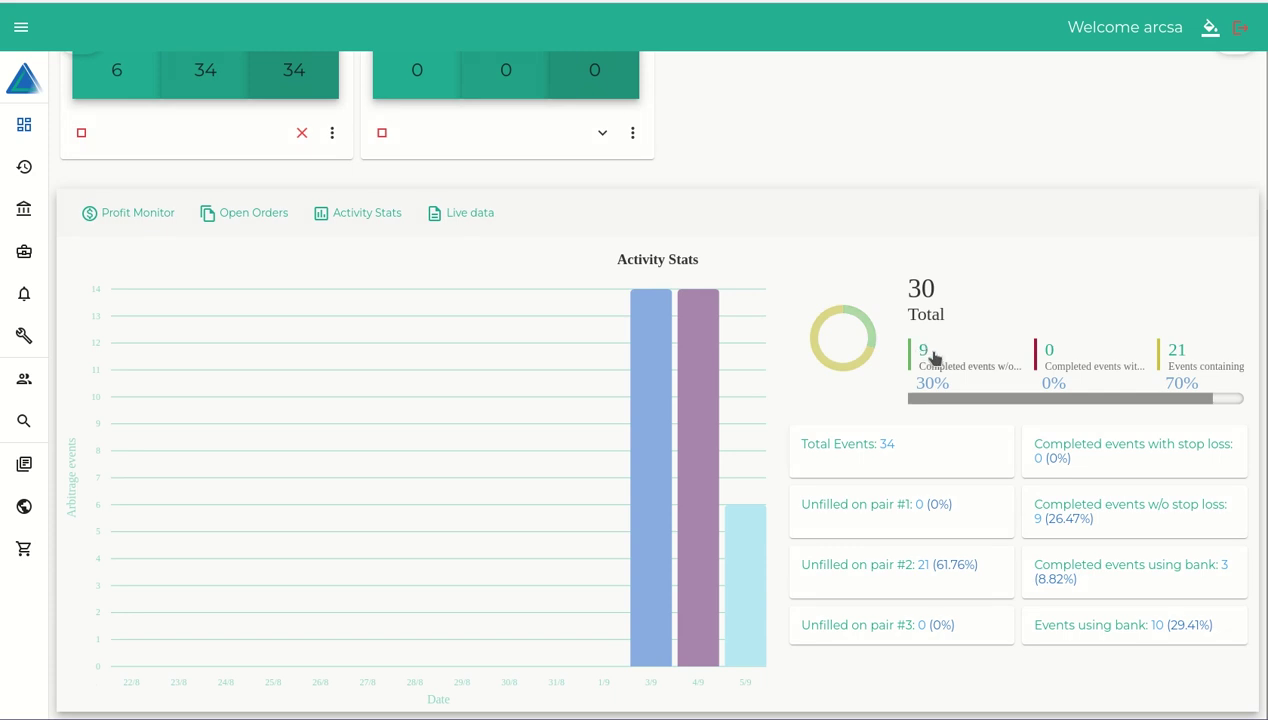
- Check the scanner's Open Orders and examine the Profit Monitor details, highlighting the Total Value entry
click(247, 213)
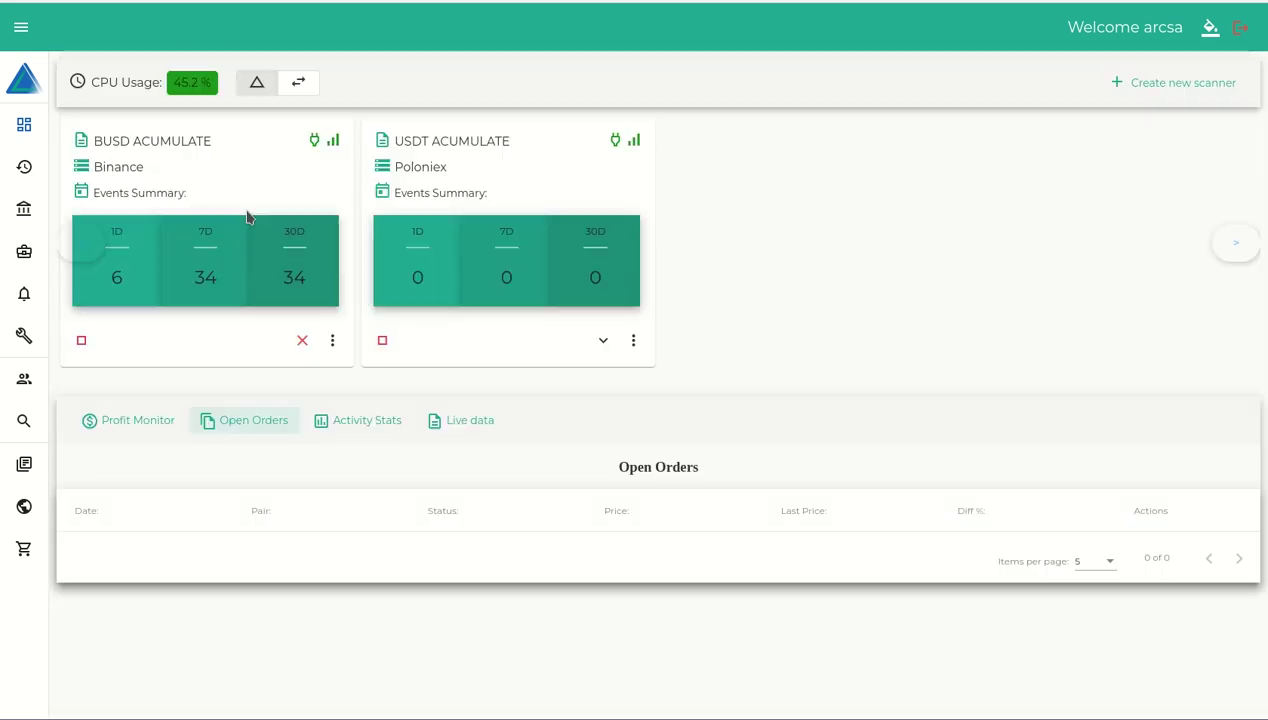
click(127, 425)
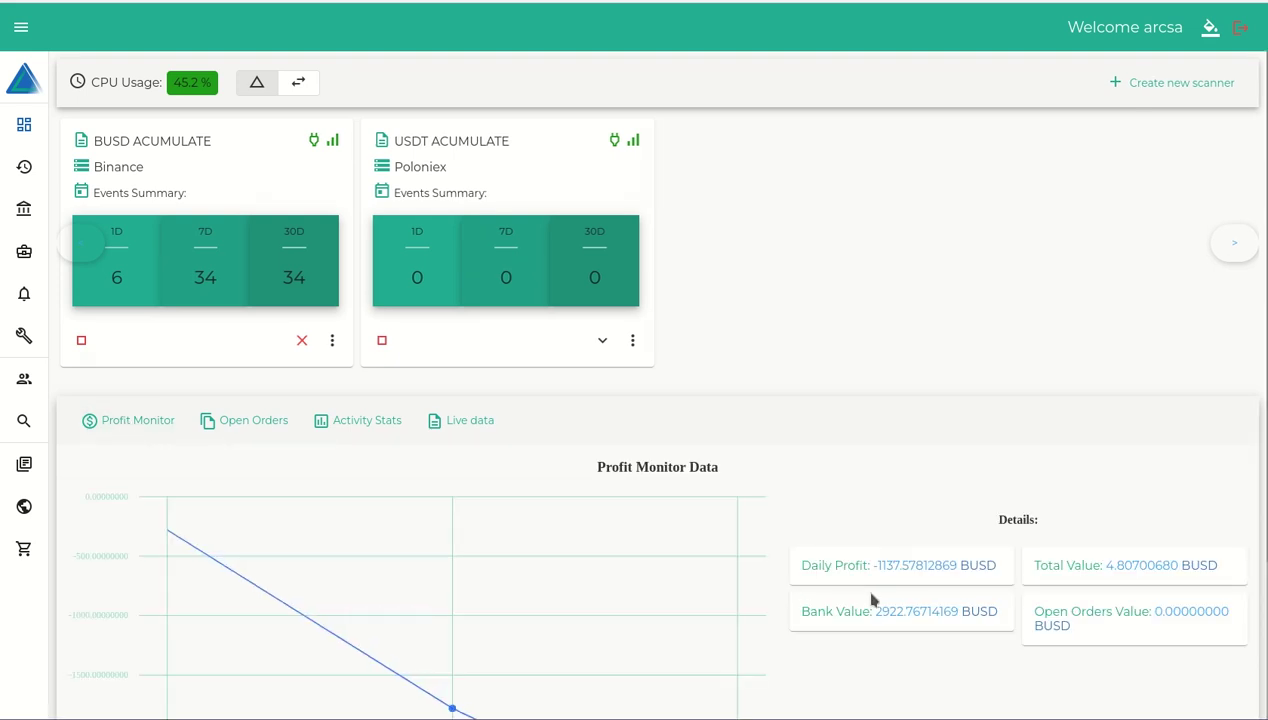
triple_click(1143, 577)
drag(1143, 577, 1222, 578)
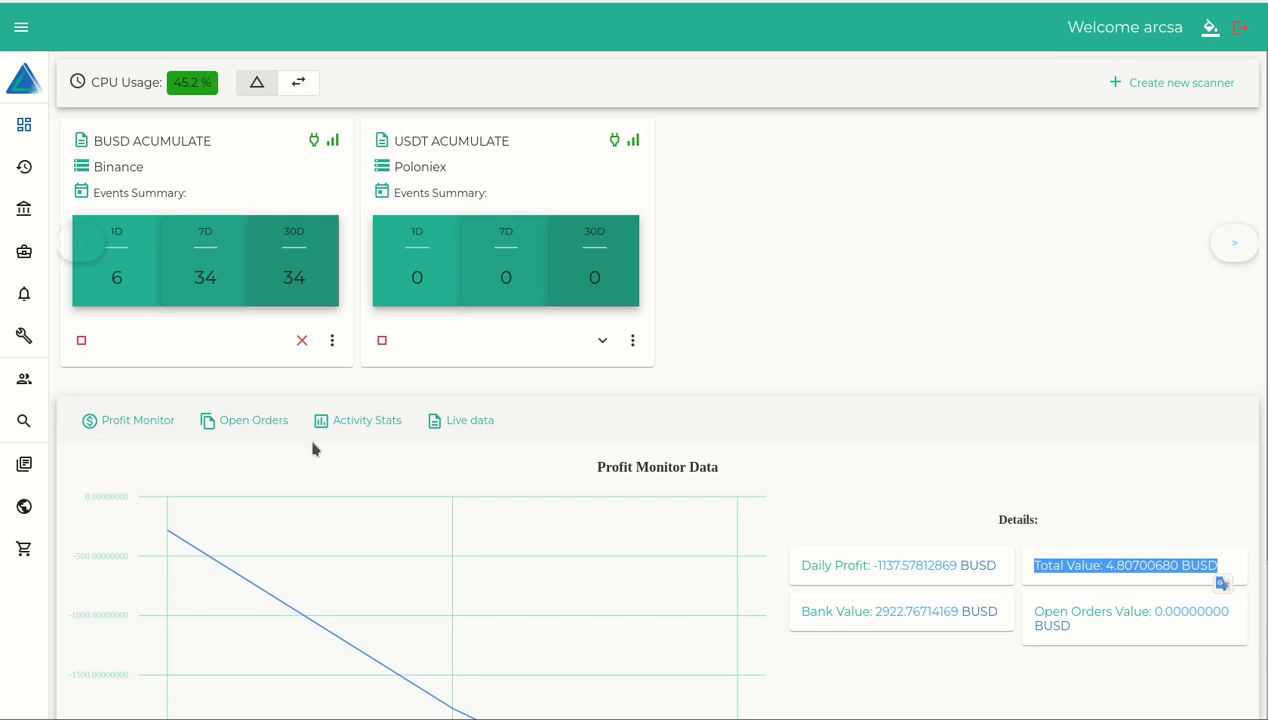
- Open the BUSD ACUMULATE bank and examine the TRY, EUR and USDT holdings, highlighting their amounts and the TRY and EUR gain percentages
click(33, 216)
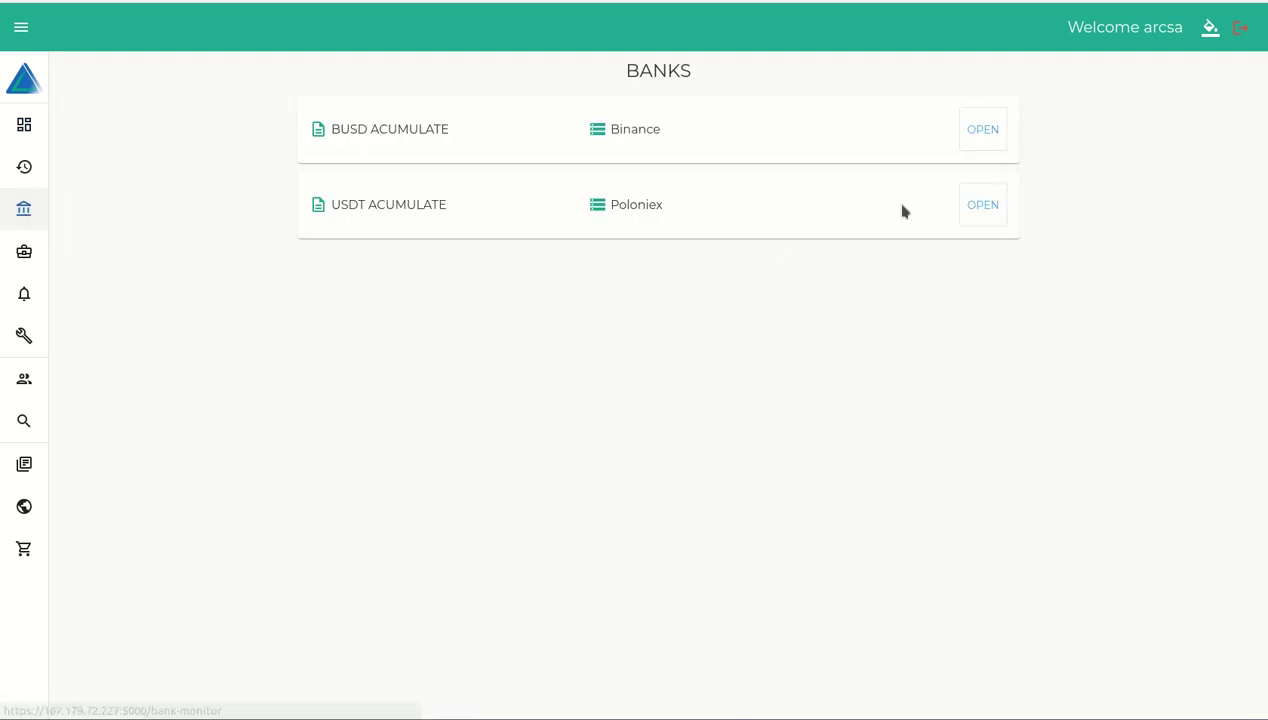
click(985, 131)
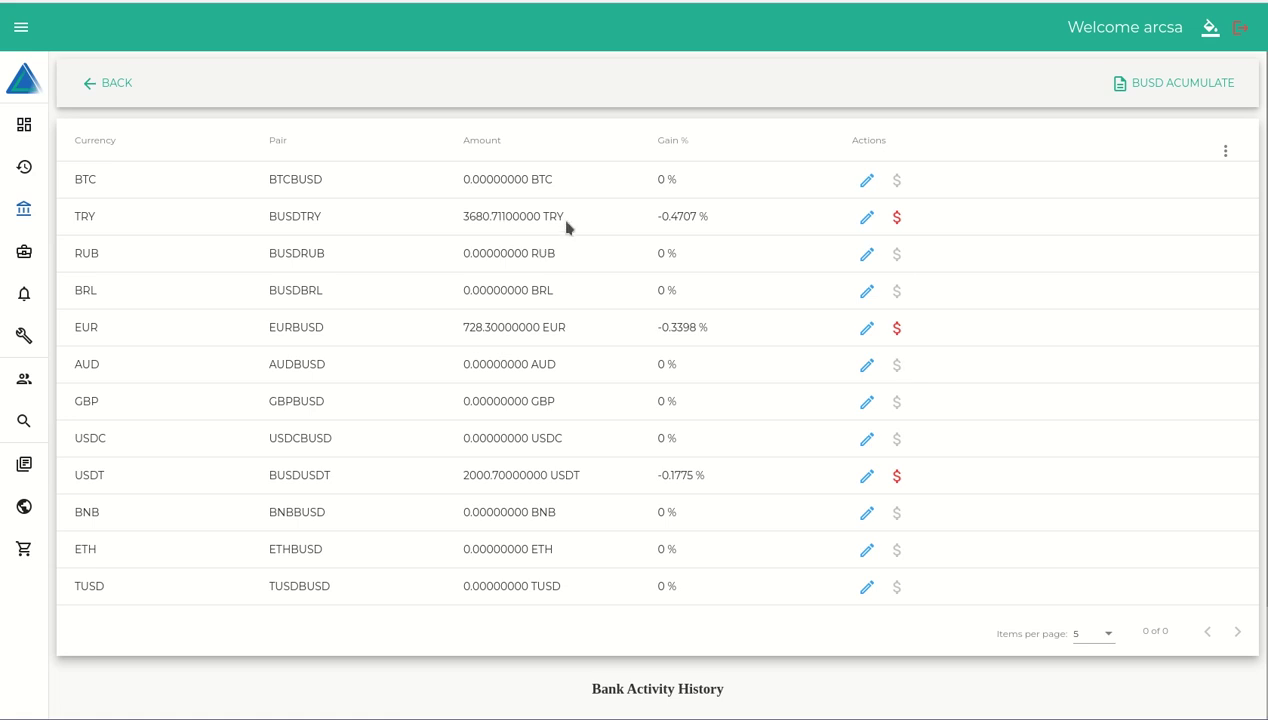
drag(566, 227, 426, 217)
drag(567, 331, 462, 327)
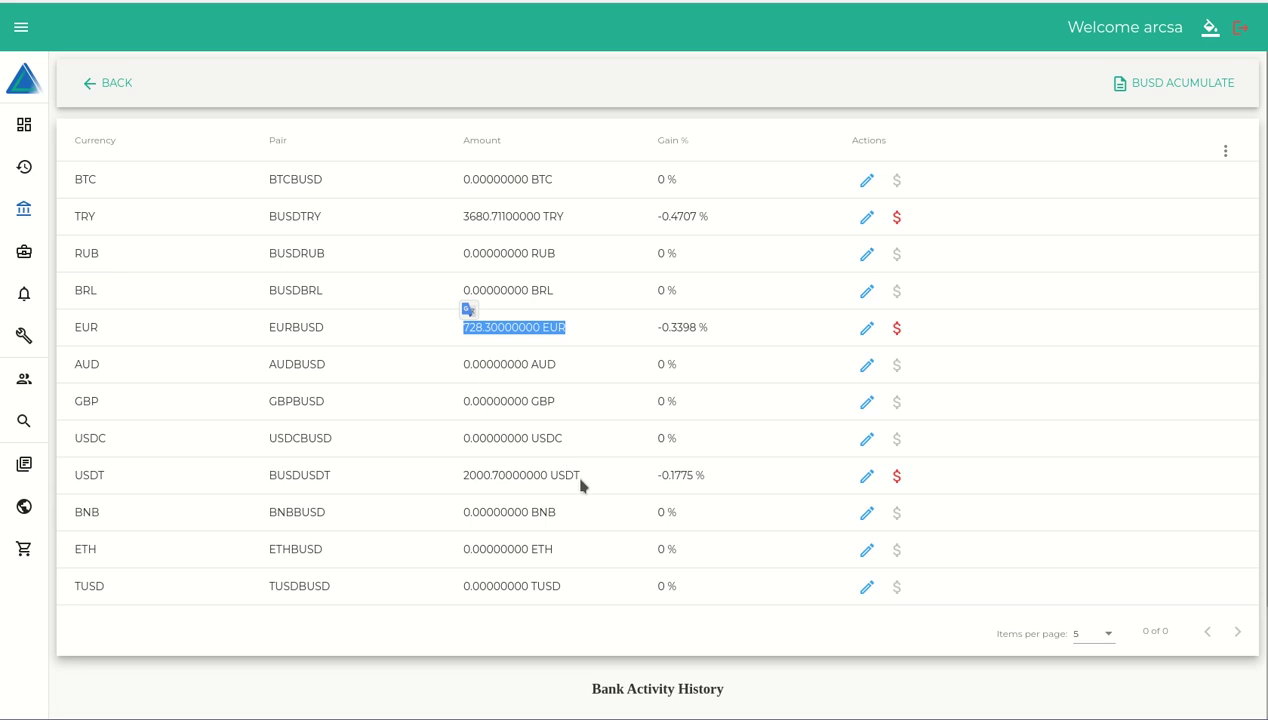
drag(578, 476, 463, 477)
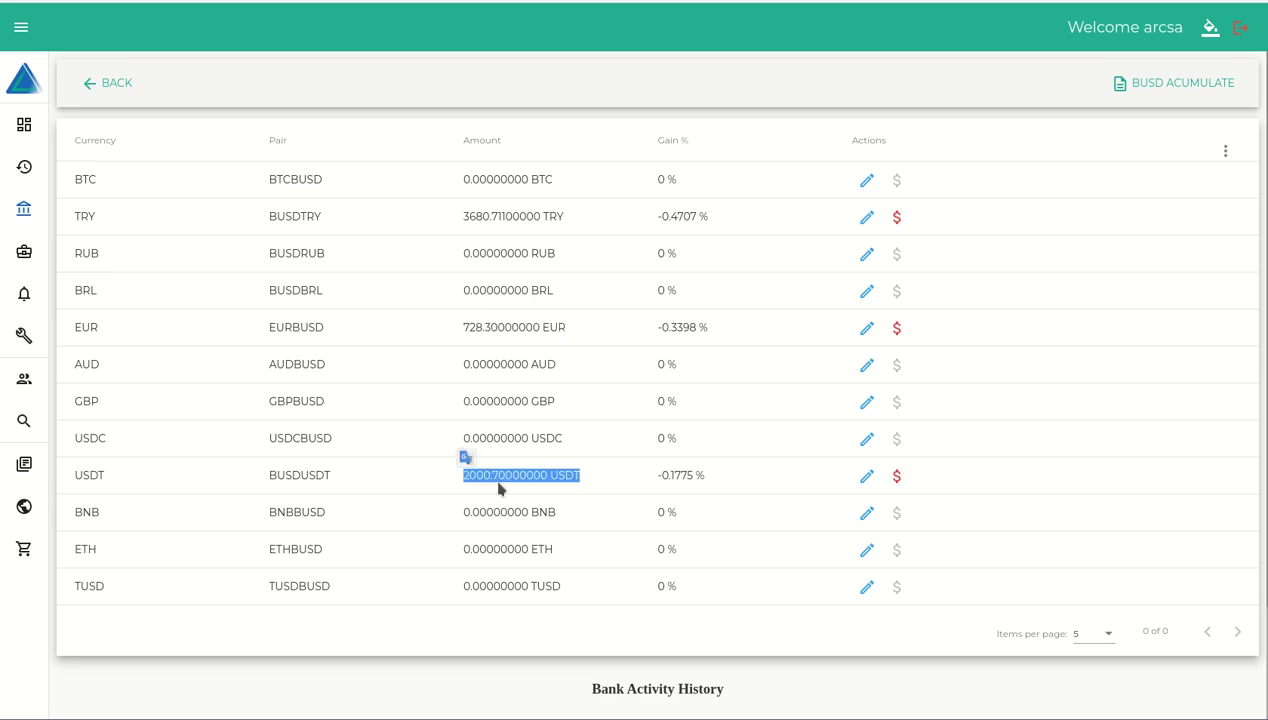
drag(744, 330, 450, 330)
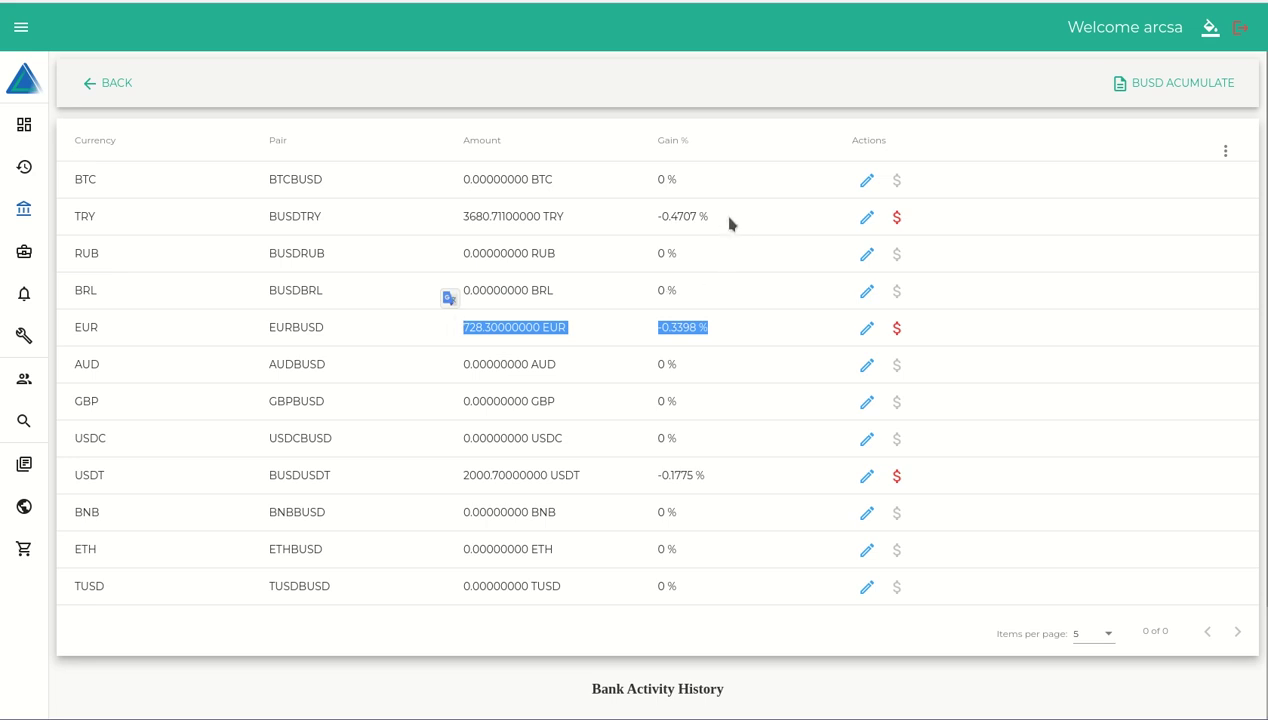
drag(730, 222, 456, 226)
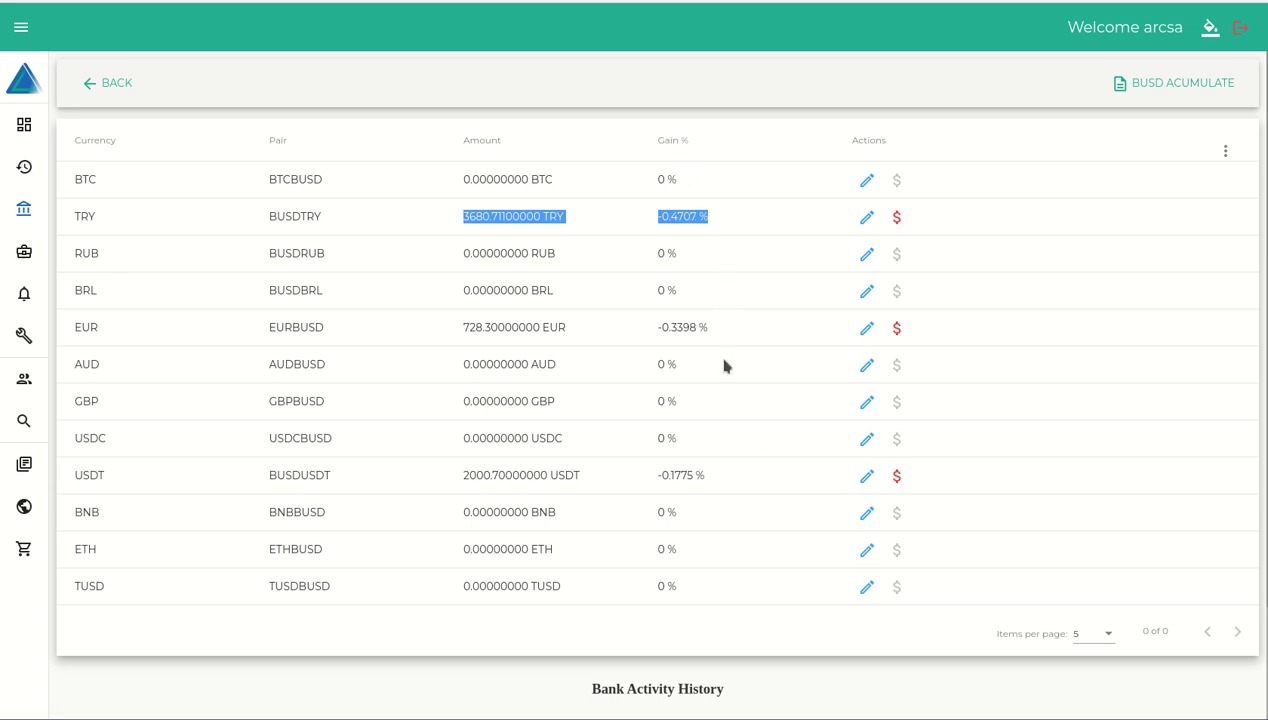
- Leave the BUSD ACUMULATE bank and return to the scanner dashboard
click(562, 80)
click(94, 86)
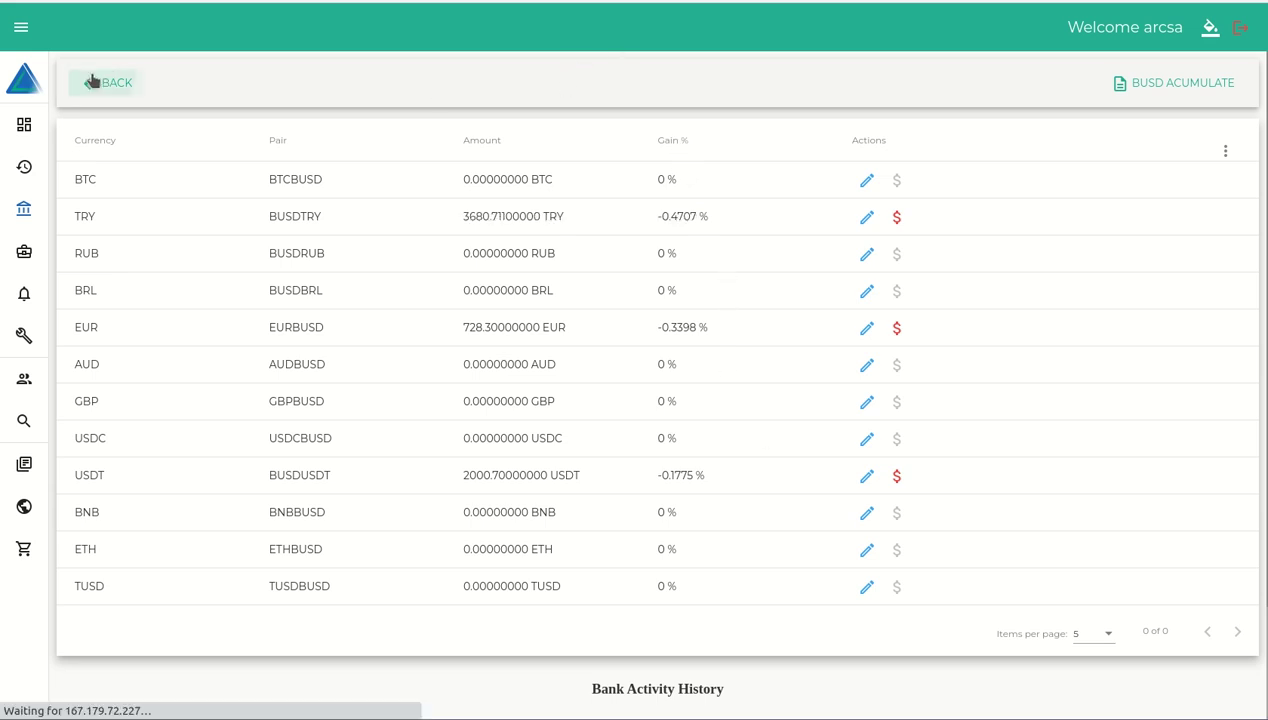
click(24, 125)
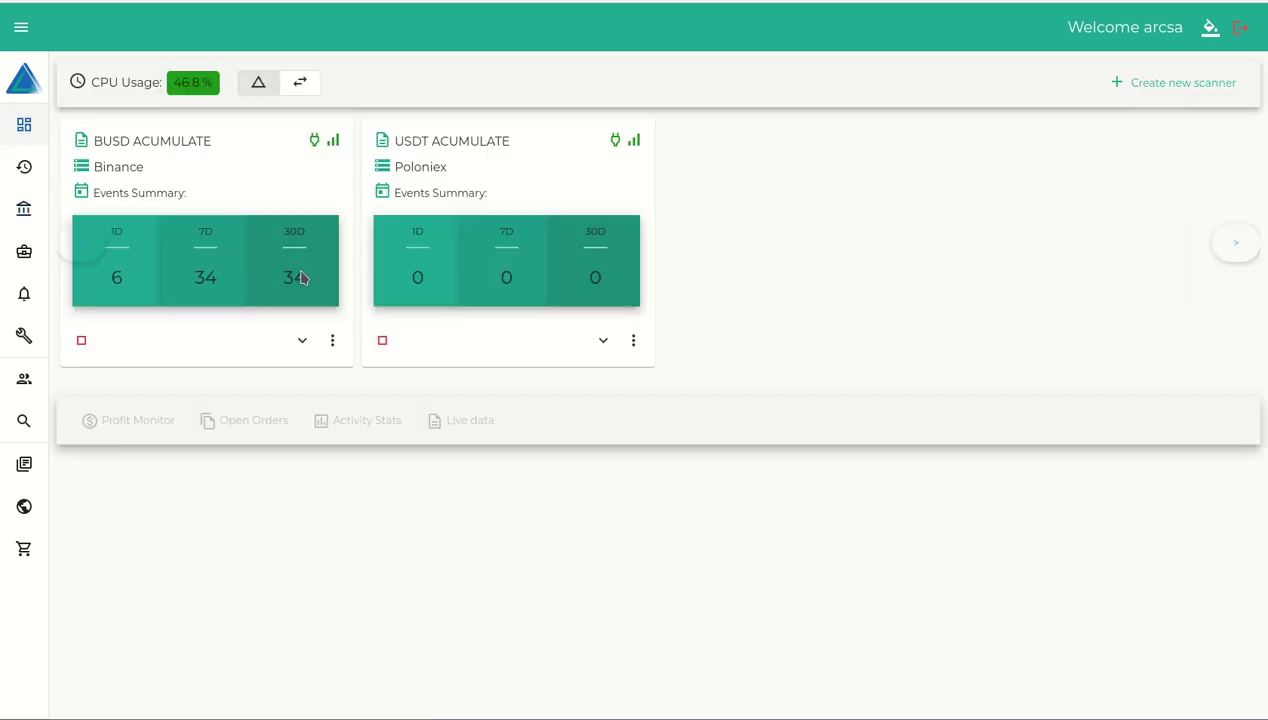